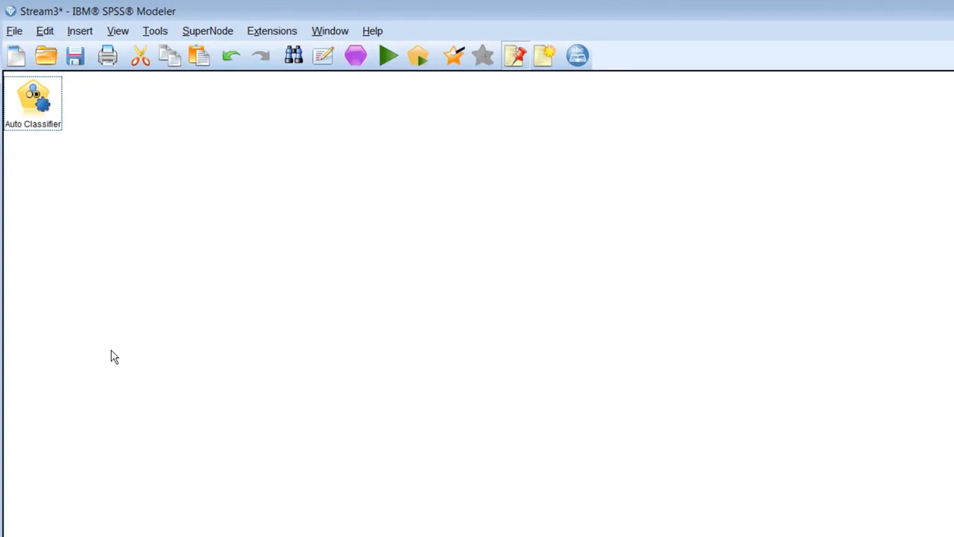
- Review the model types available in the Auto Classifier node's expert settings, then close the node
double_click(42, 81)
click(97, 103)
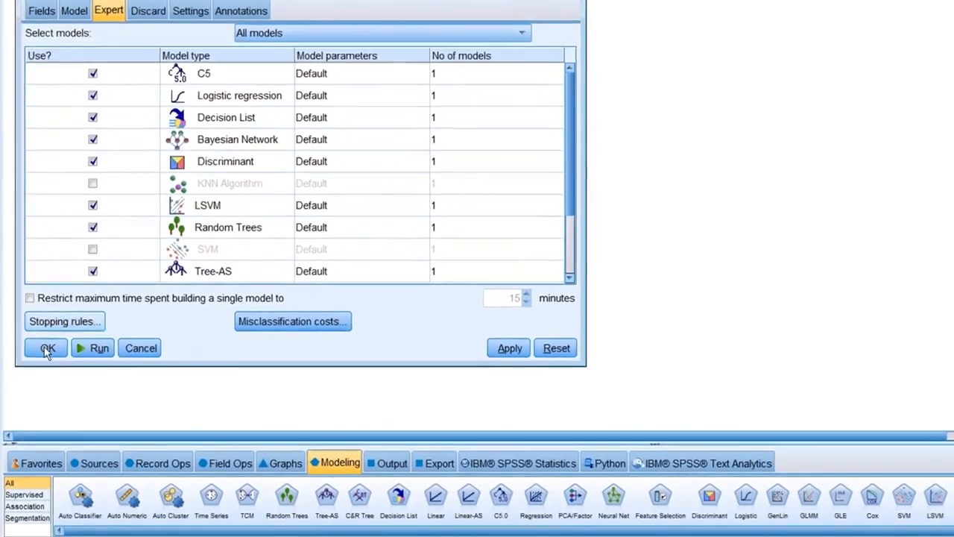
click(44, 396)
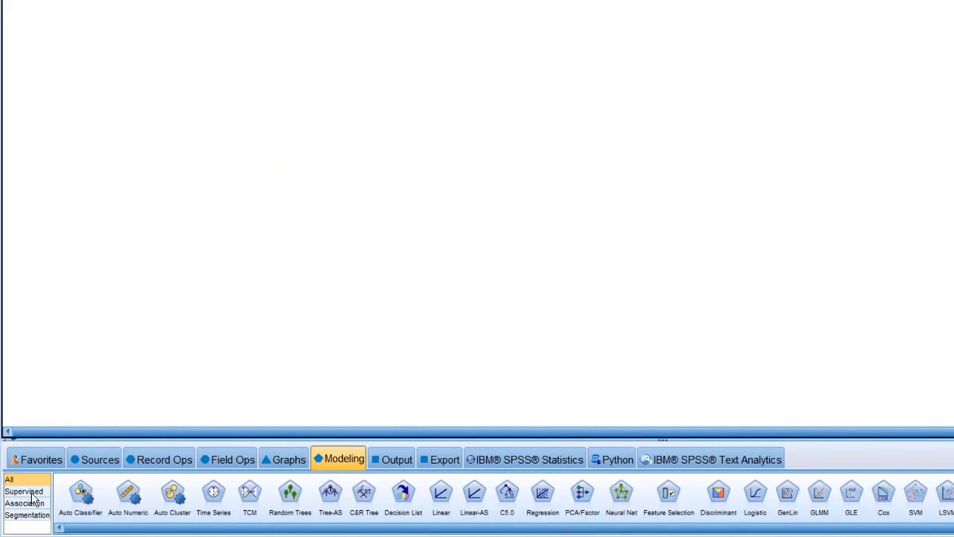
- Add Random Trees, Neural Net, SVM, Bayes Net, Apriori, Carma, K-Means, Anomaly and Kohonen modeling nodes to the stream canvas
click(33, 494)
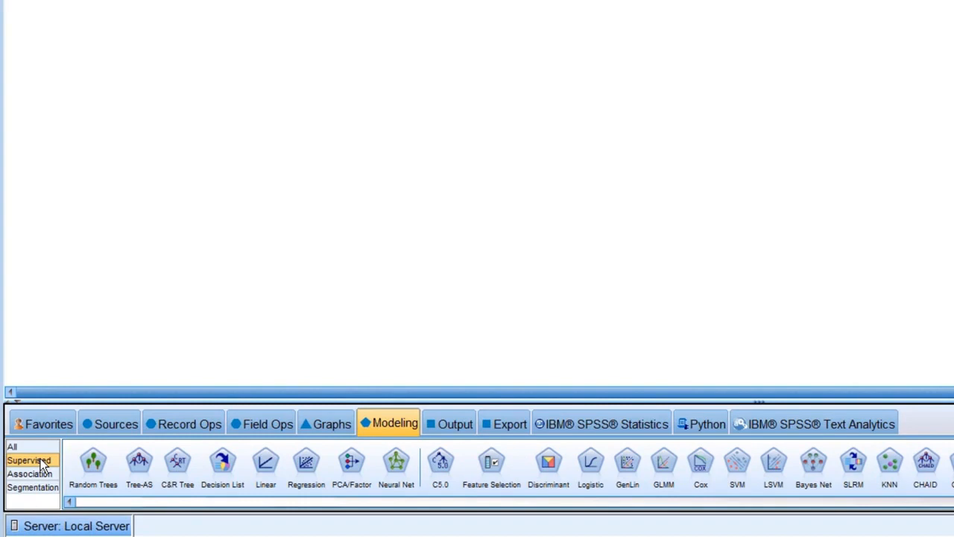
click(93, 466)
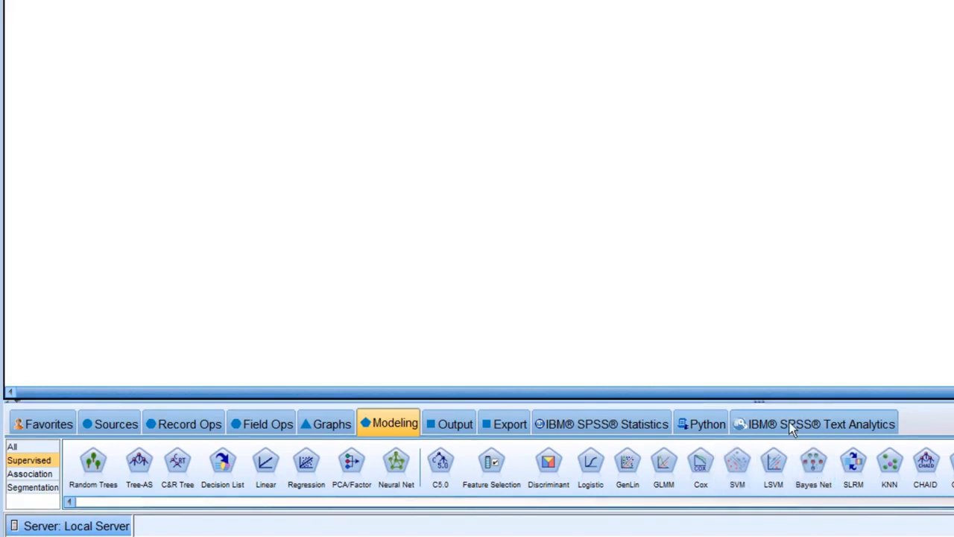
click(41, 476)
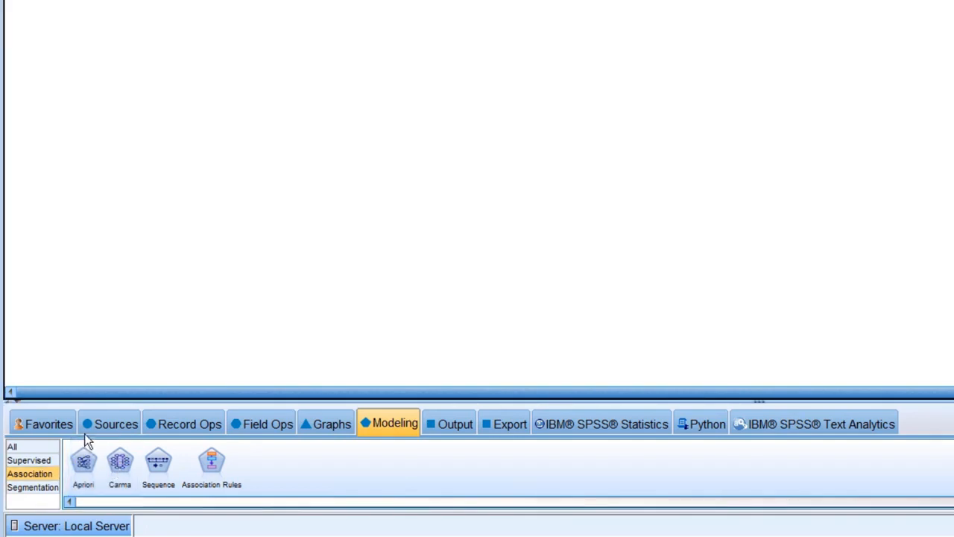
click(49, 489)
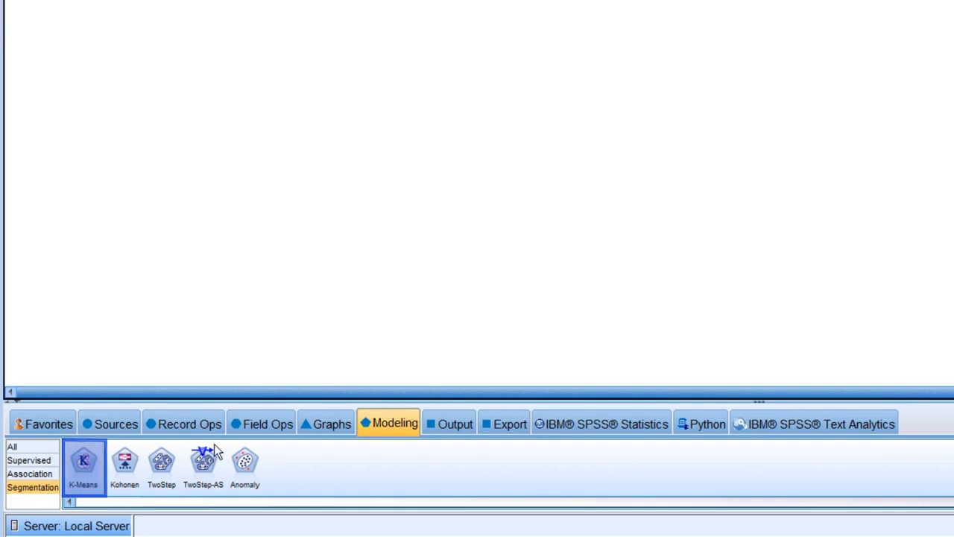
double_click(120, 460)
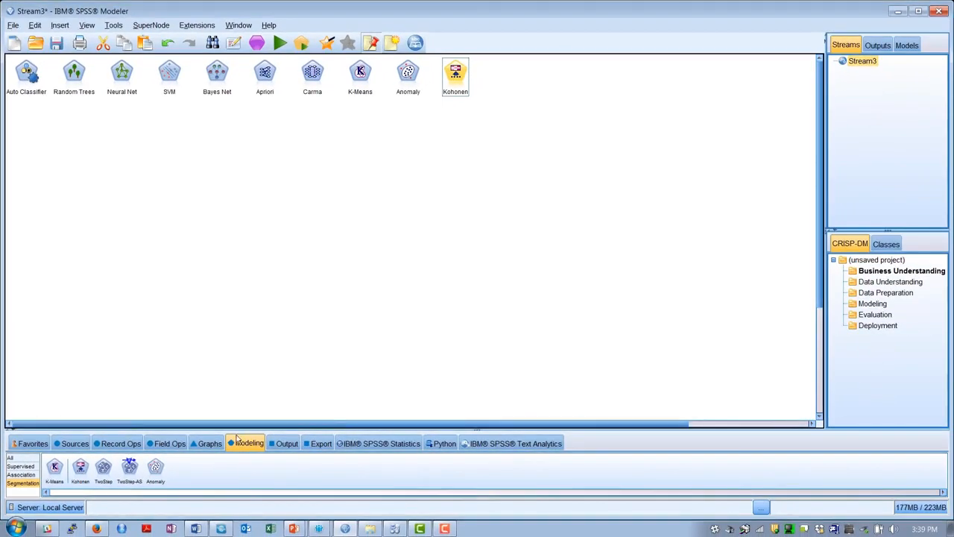
click(525, 447)
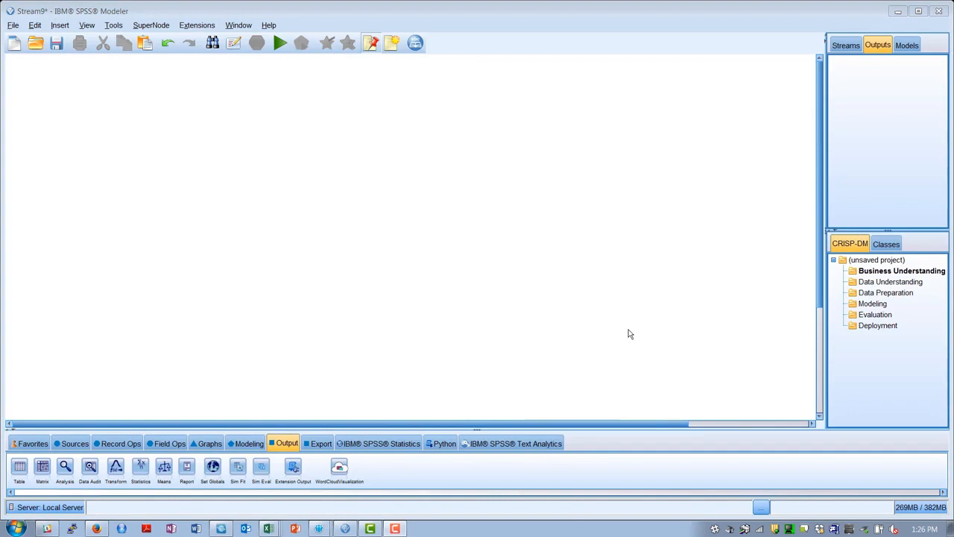
- Add a Statistics File source node to the empty stream and import telco.sav from the Demos folder
click(75, 444)
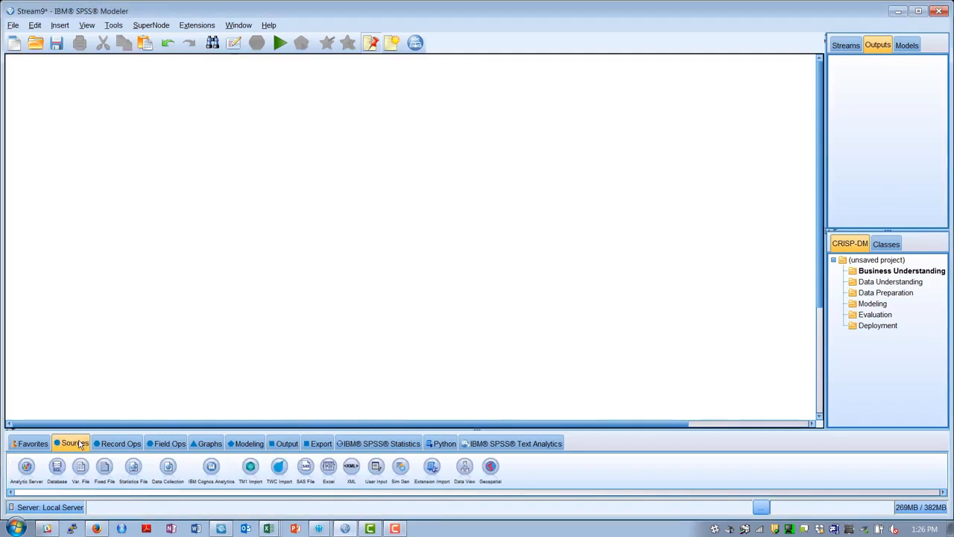
click(135, 467)
click(43, 115)
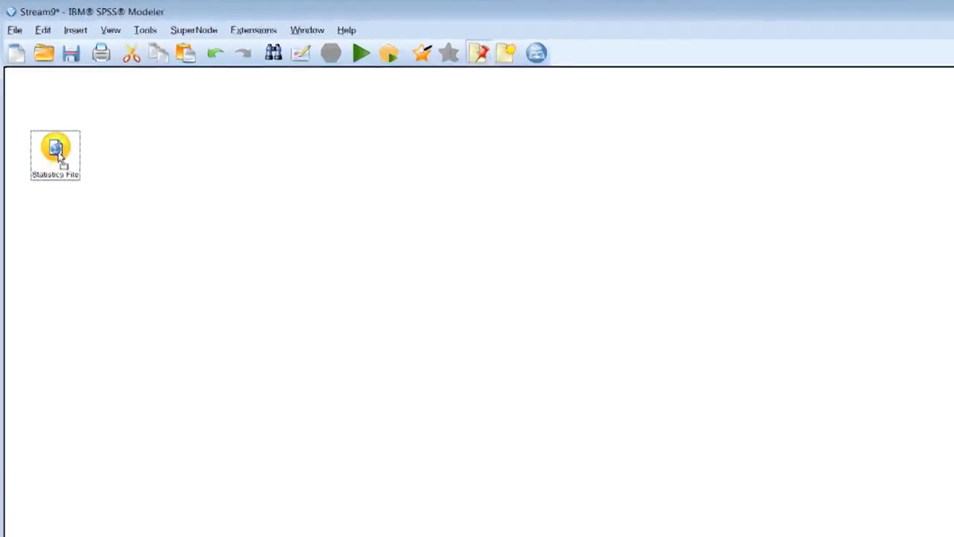
double_click(47, 124)
click(479, 248)
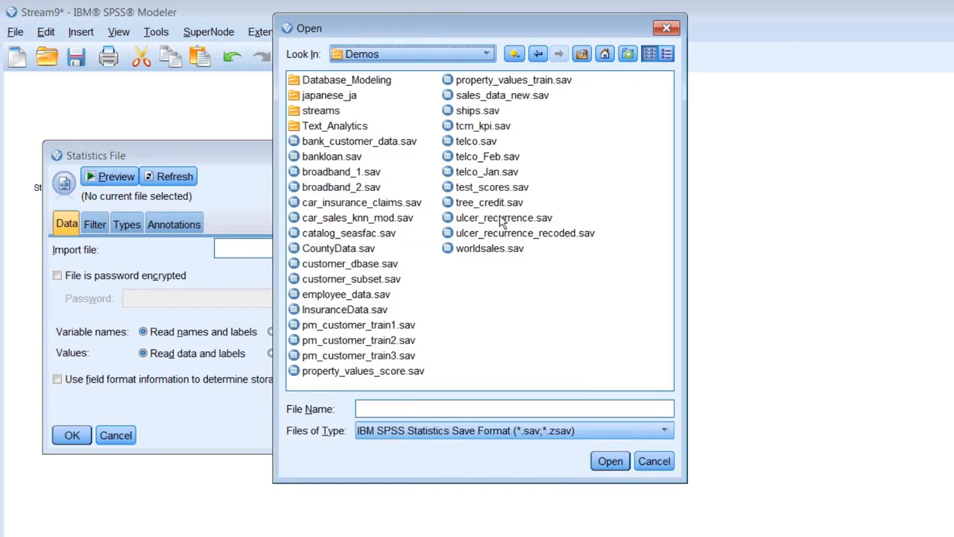
click(483, 142)
click(609, 460)
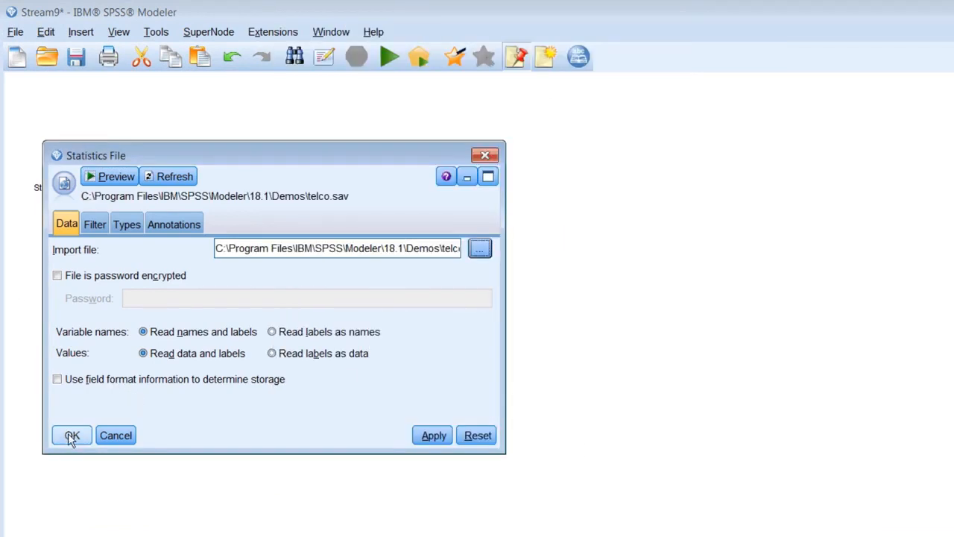
- Preview the telco.sav records across all fields through to churn, then close the preview
click(109, 176)
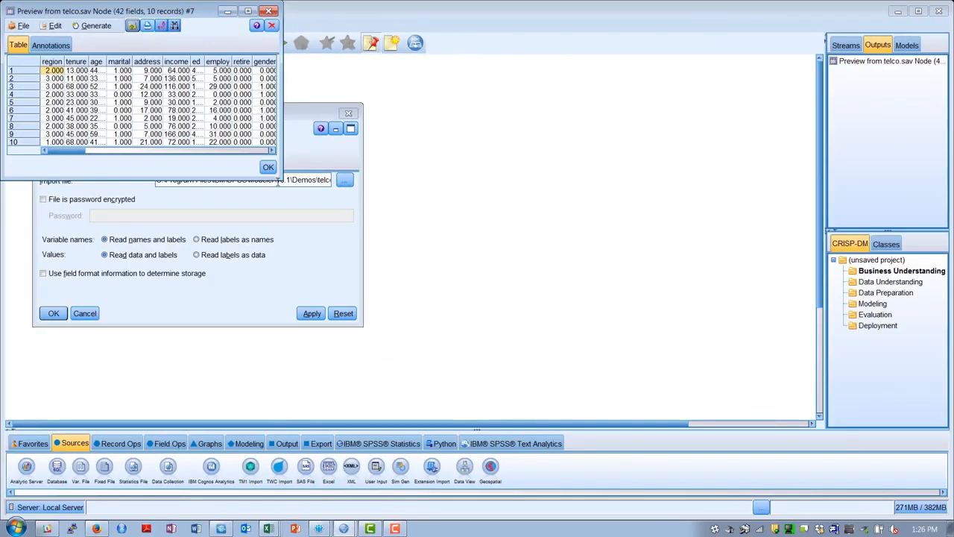
drag(280, 179, 805, 268)
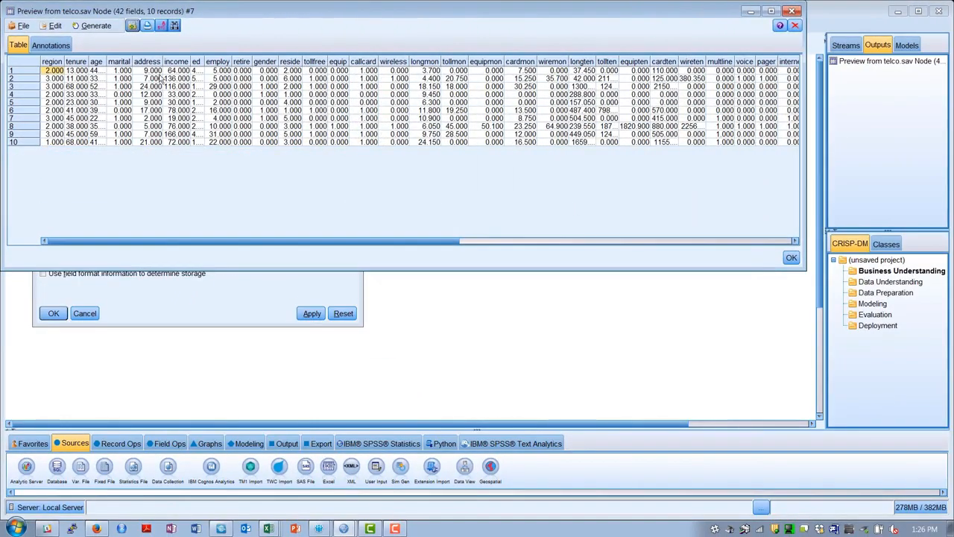
drag(415, 240, 731, 245)
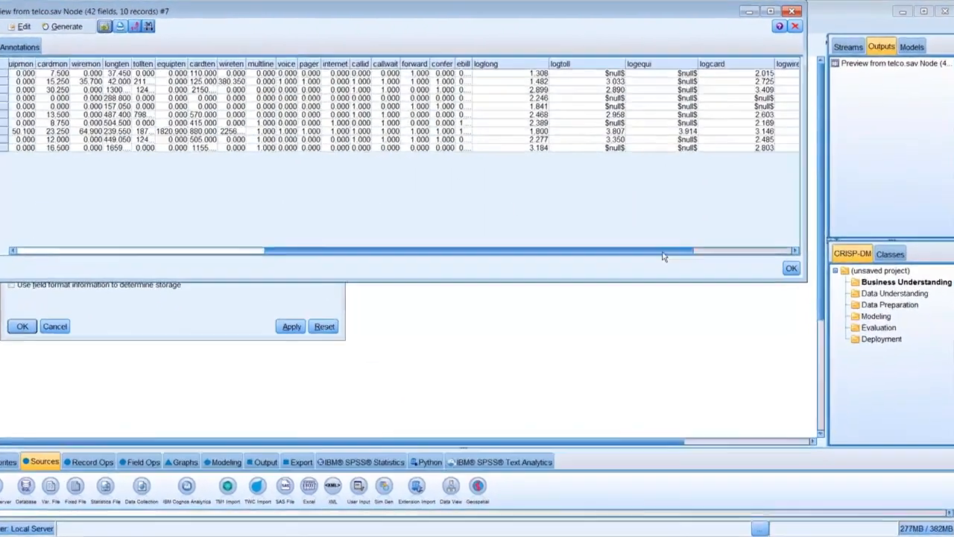
drag(717, 307, 737, 307)
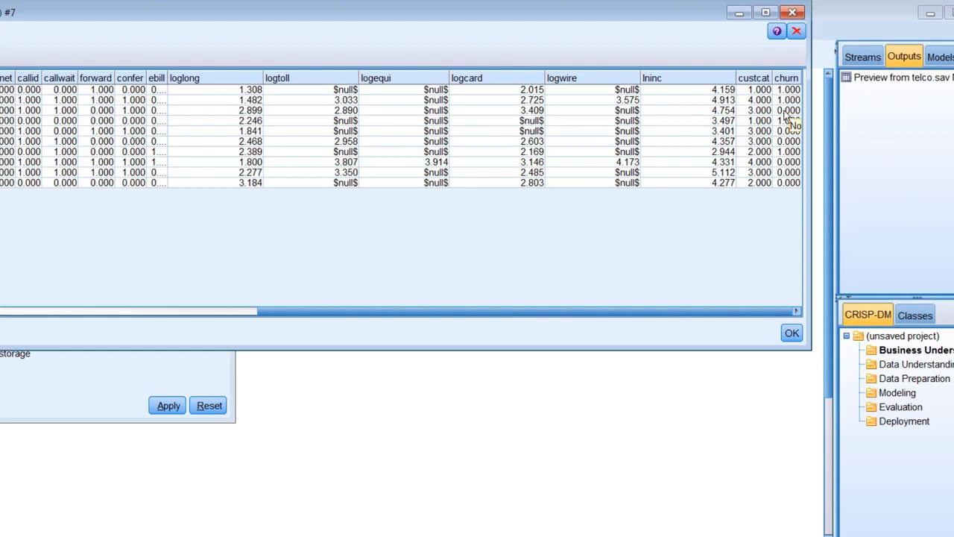
click(792, 333)
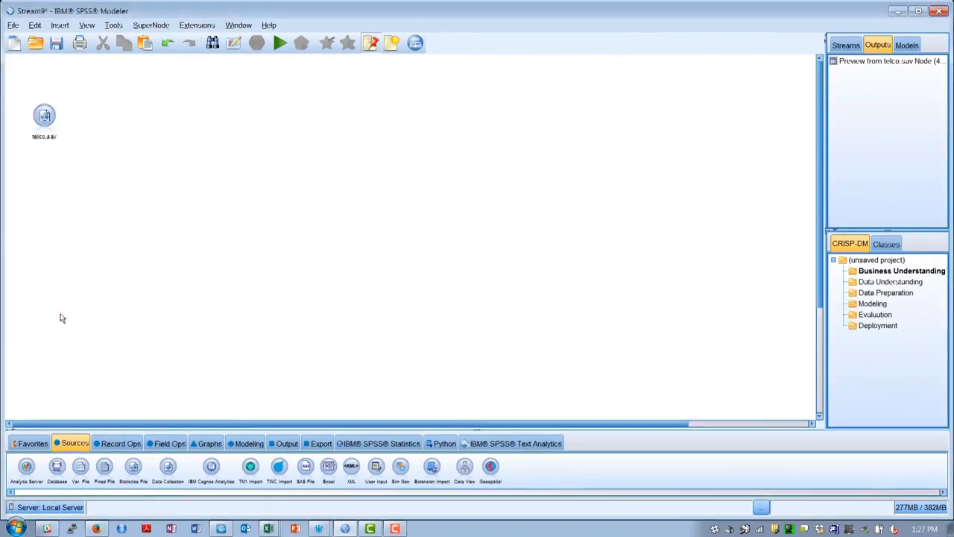
- Add a Partition node fed by telco.sav, keeping the 50/50 training and testing split
click(165, 443)
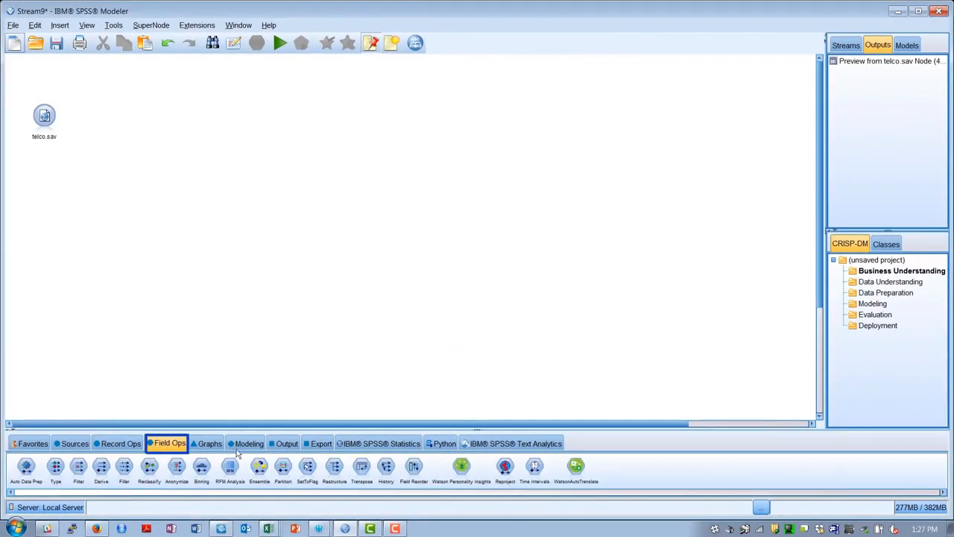
click(283, 468)
click(98, 119)
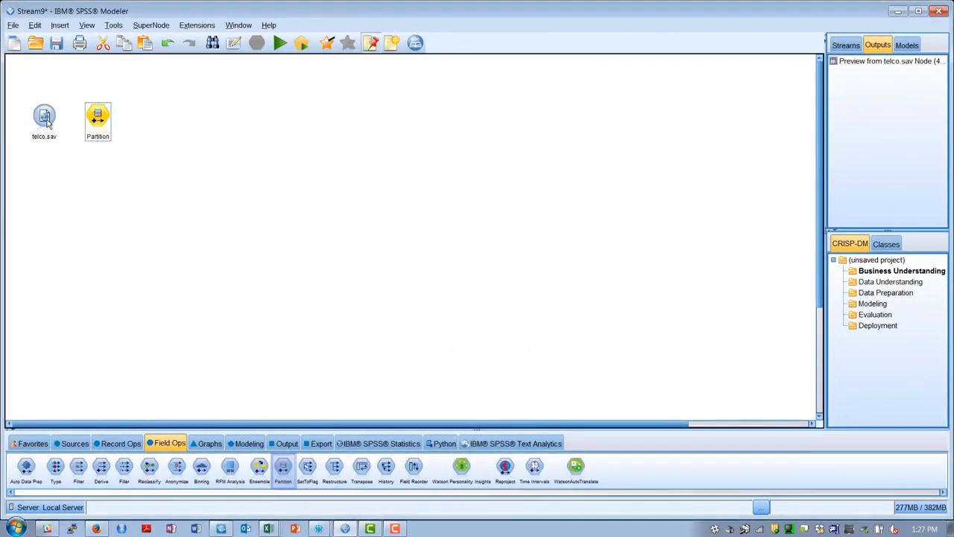
double_click(98, 119)
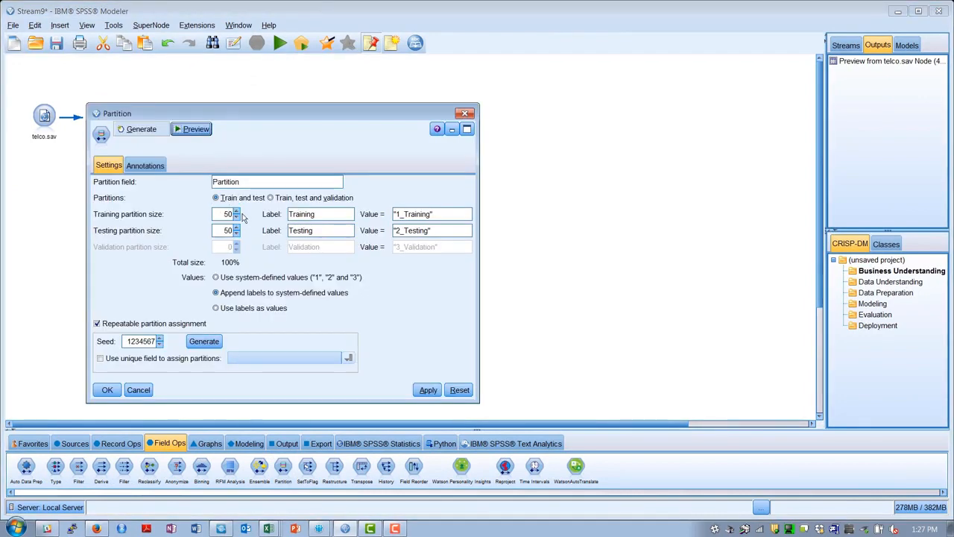
click(106, 391)
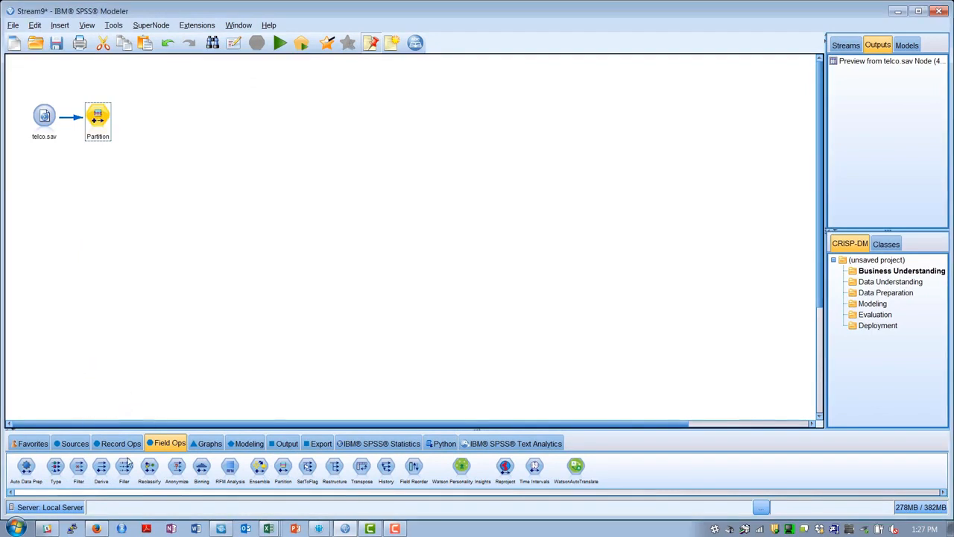
- Add a Type node to the stream and connect the Partition node to it
drag(137, 222, 153, 120)
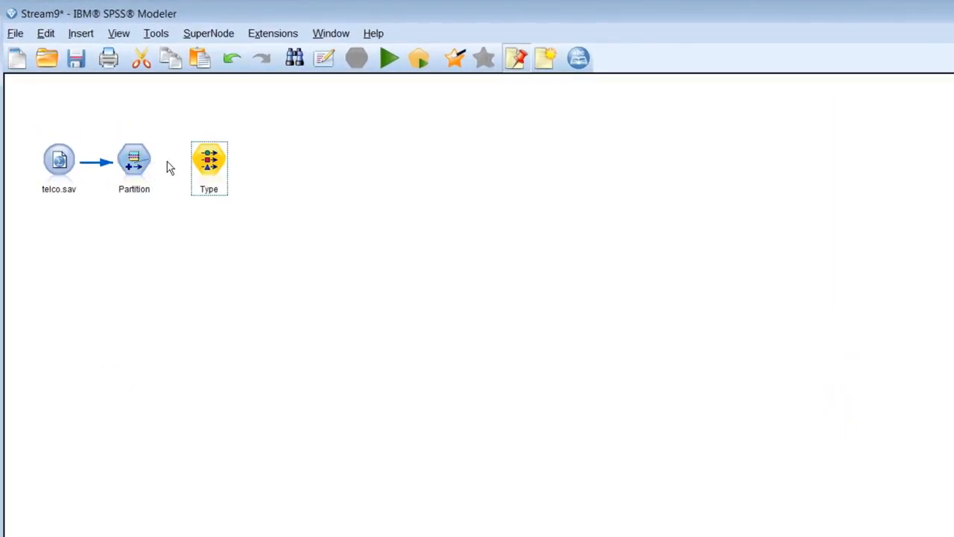
drag(136, 161, 209, 165)
- In the Type node, set the custcat field's role to Input and the churn field's role to Target
double_click(208, 166)
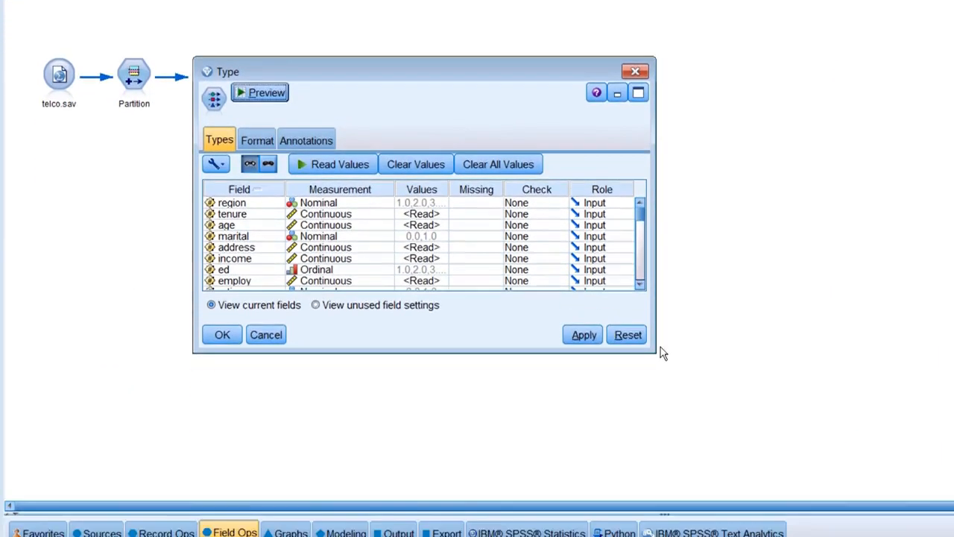
drag(656, 351, 739, 513)
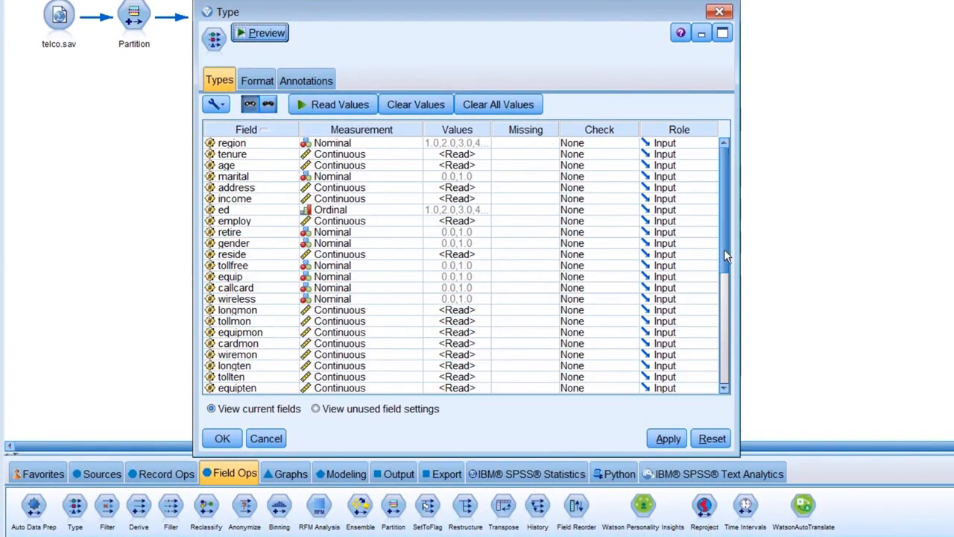
scroll(726, 255, down, 7)
click(678, 366)
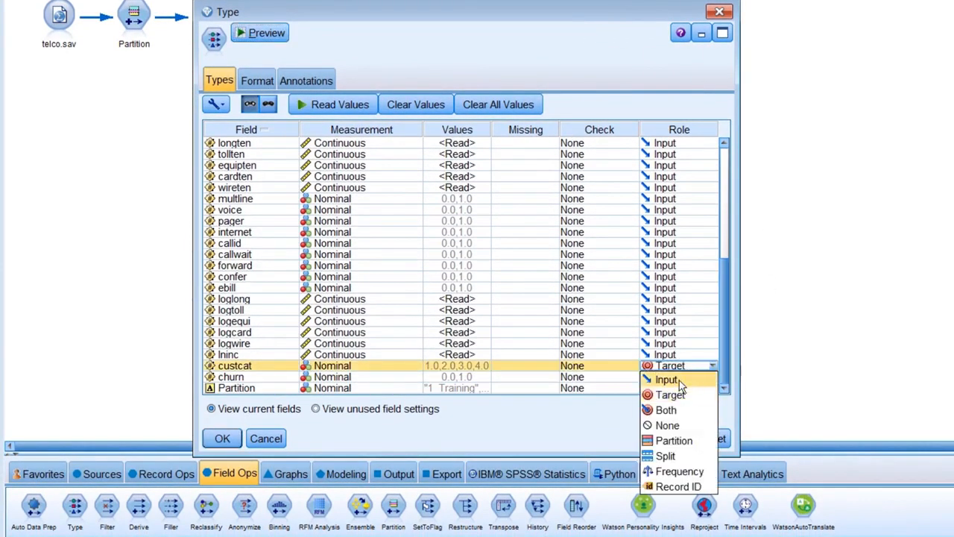
click(679, 380)
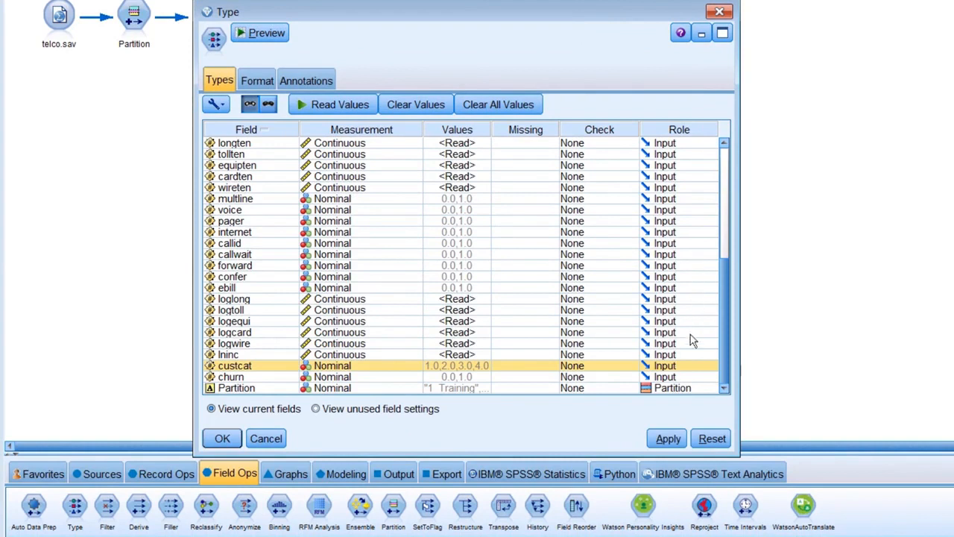
click(687, 377)
click(674, 407)
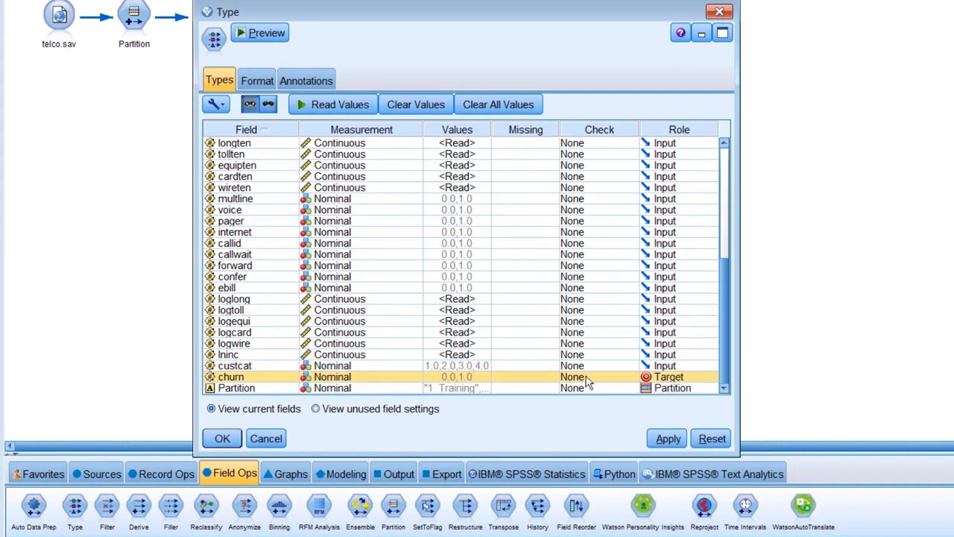
click(224, 438)
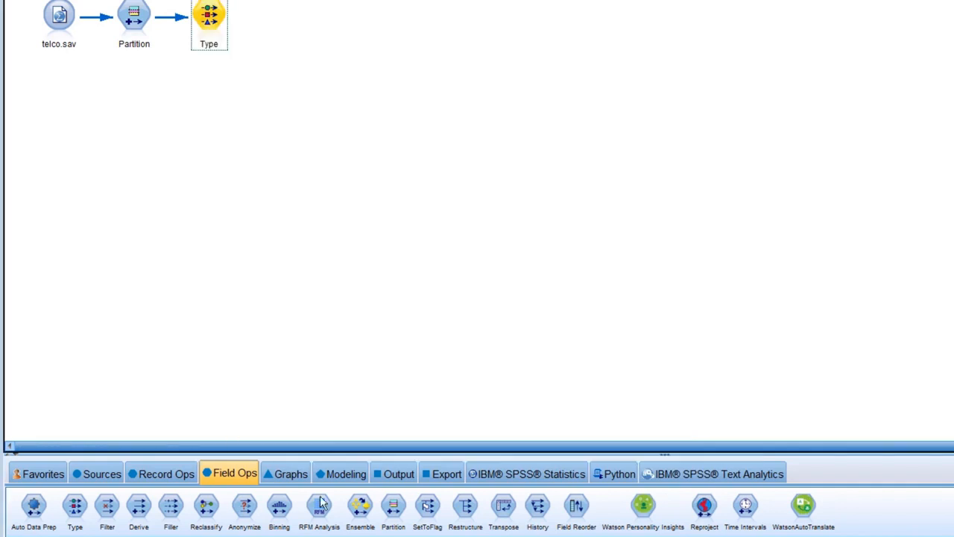
- Add a CHAID node from the supervised models after the Type node and connect it
click(344, 474)
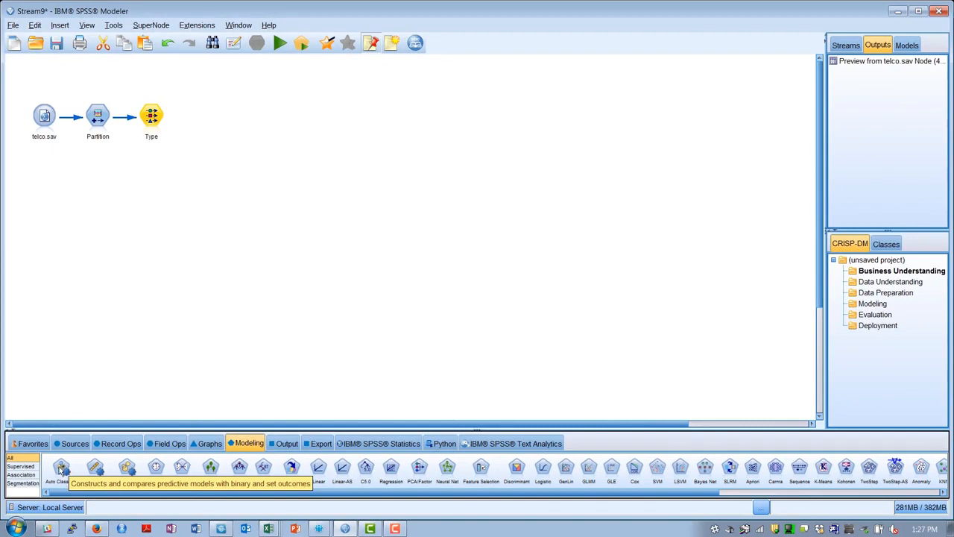
click(31, 467)
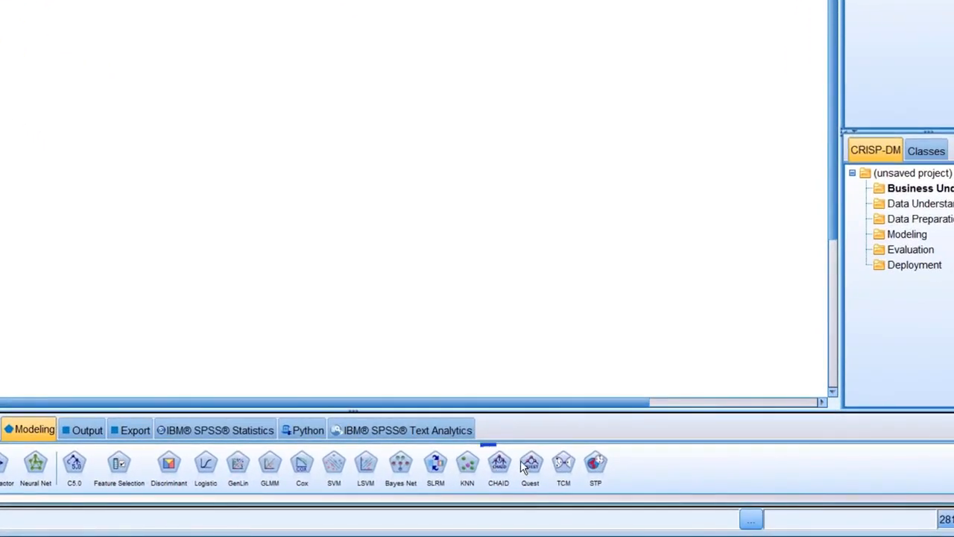
click(498, 463)
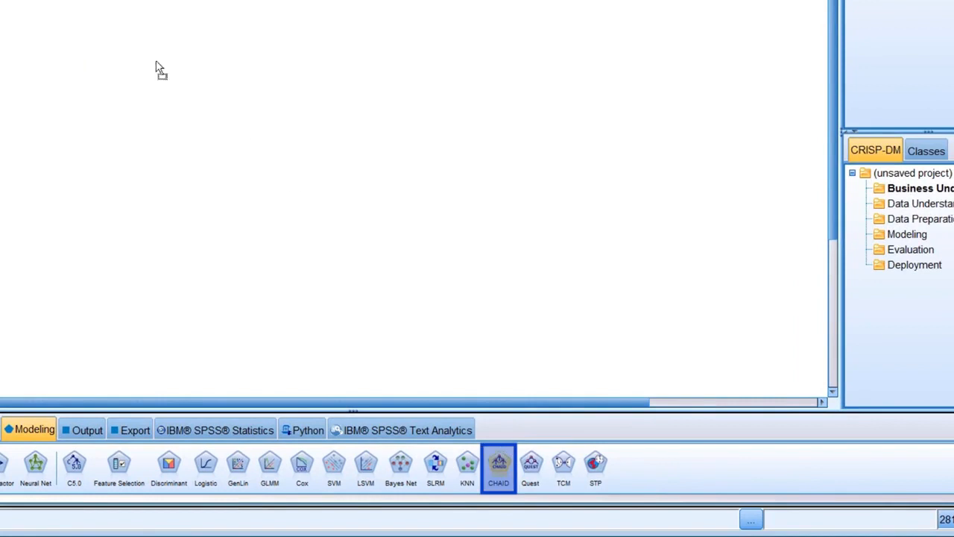
click(417, 3)
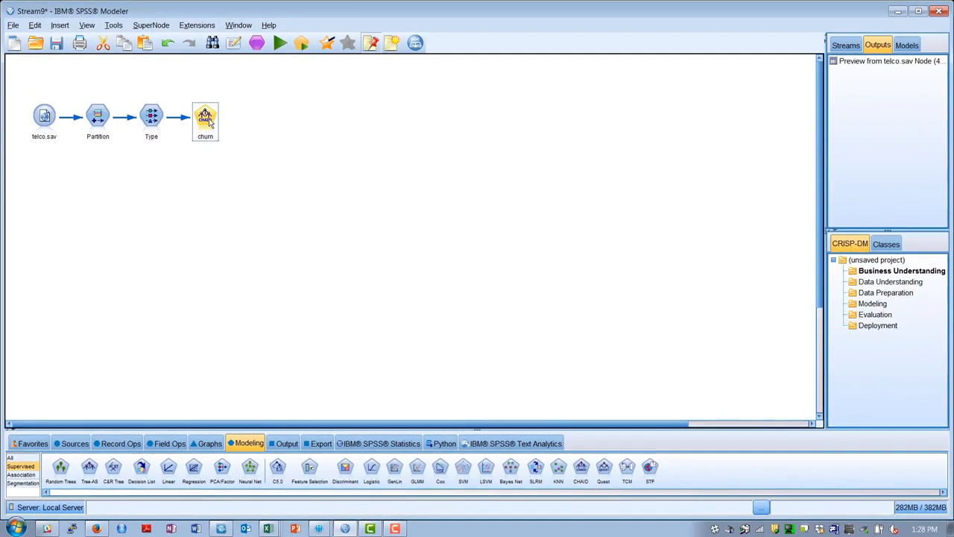
- Review the CHAID node's basics, stopping rules and misclassification cost options, and run it to build the churn model
double_click(206, 119)
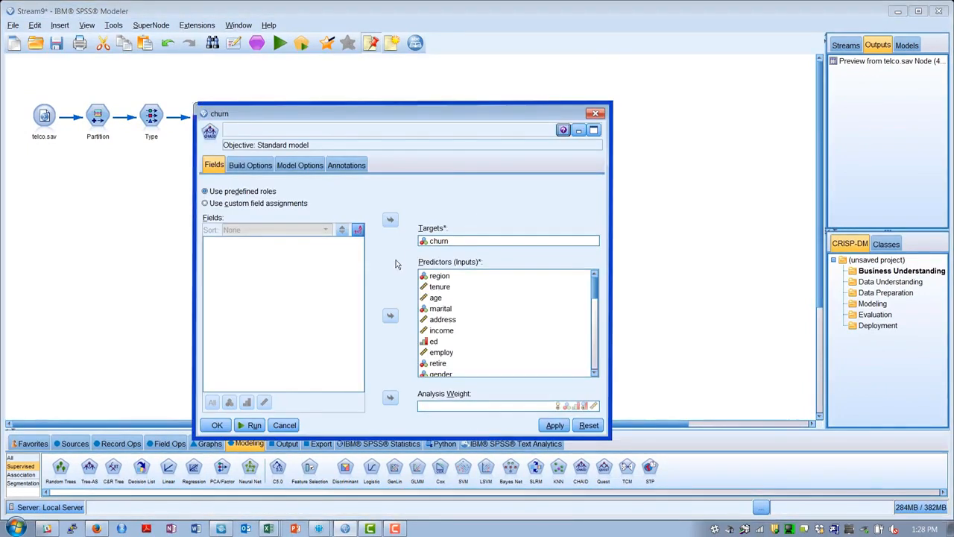
click(252, 165)
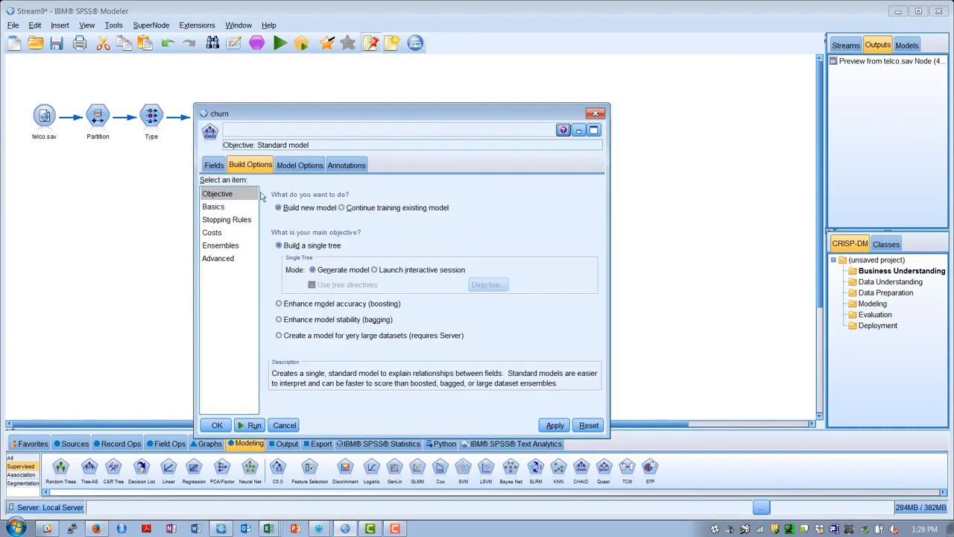
click(218, 208)
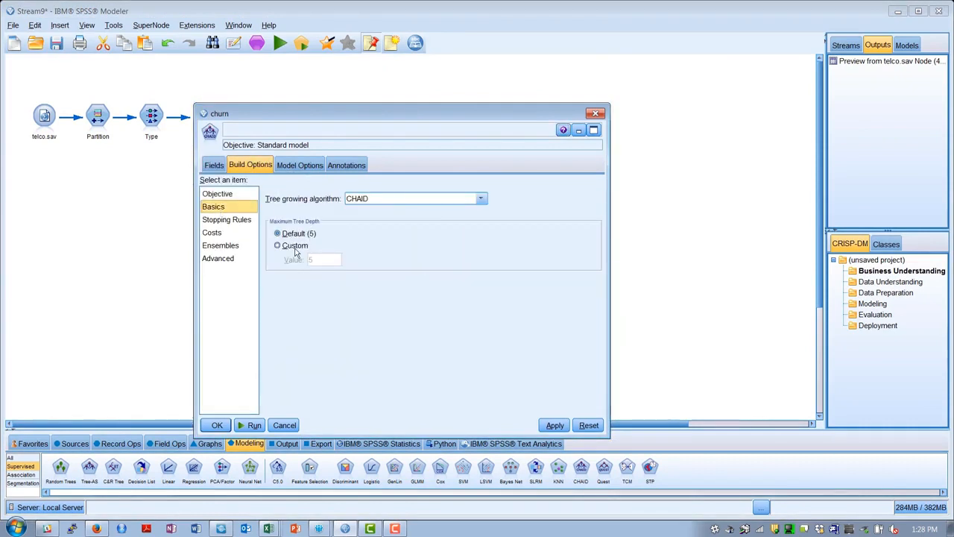
click(223, 220)
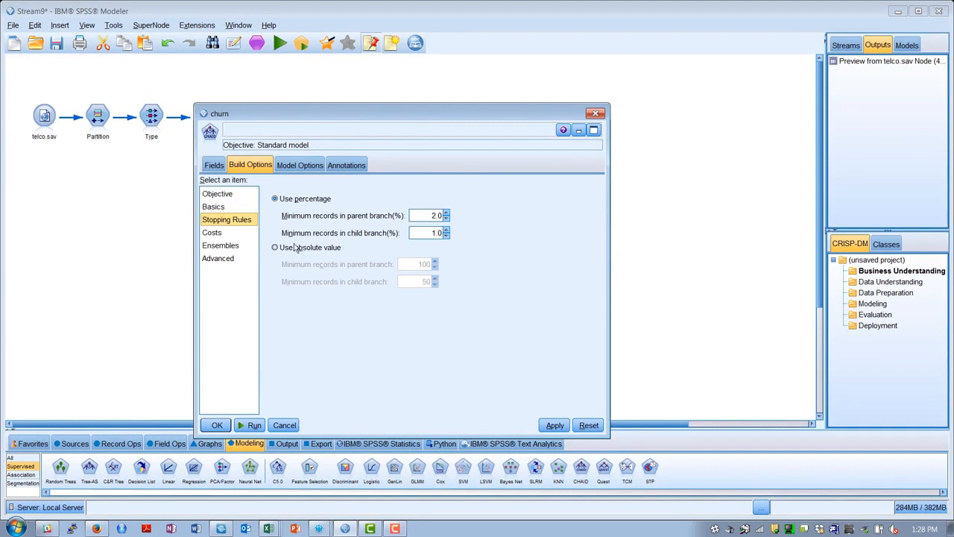
click(213, 232)
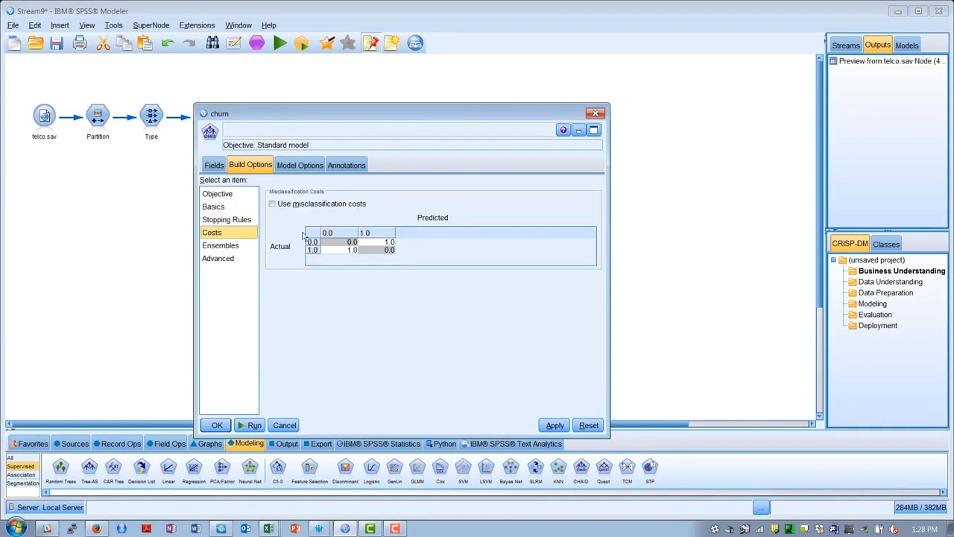
click(255, 425)
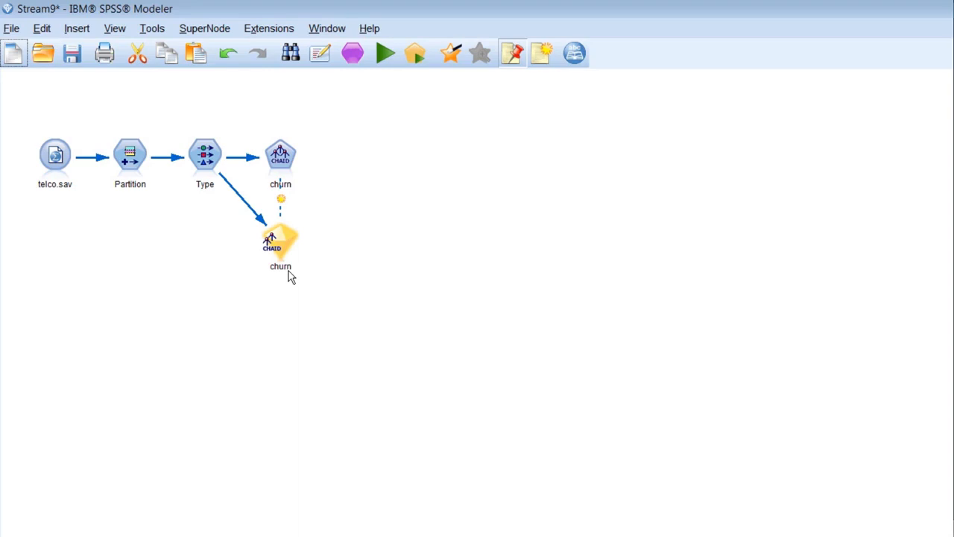
- Open the generated churn model and expand the rules for equipten <= 0 and the longten 60.150 to 568.150 branch
double_click(278, 240)
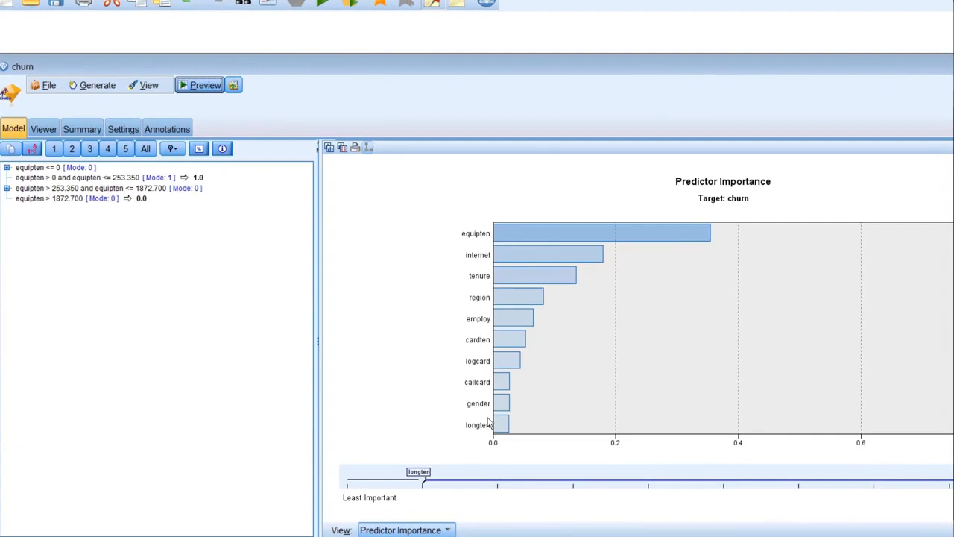
click(7, 168)
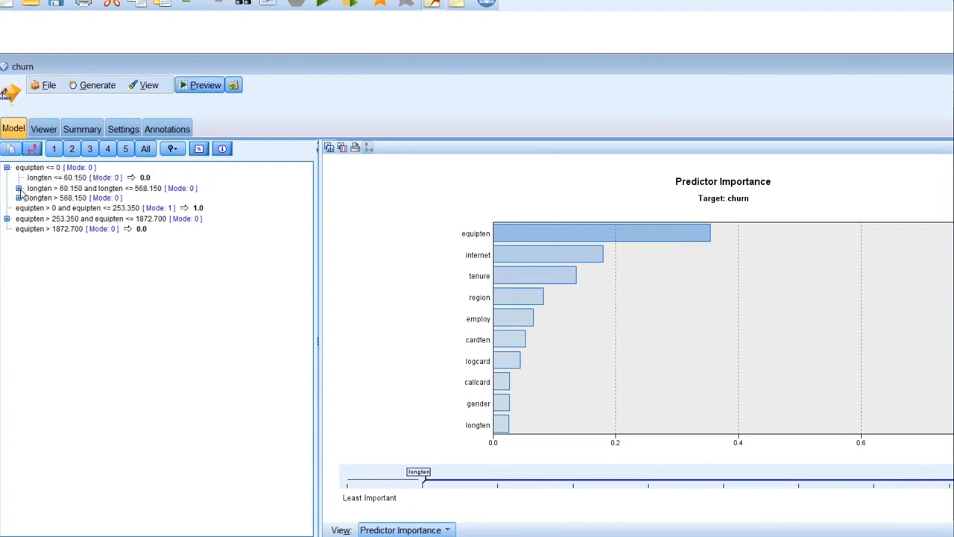
click(18, 188)
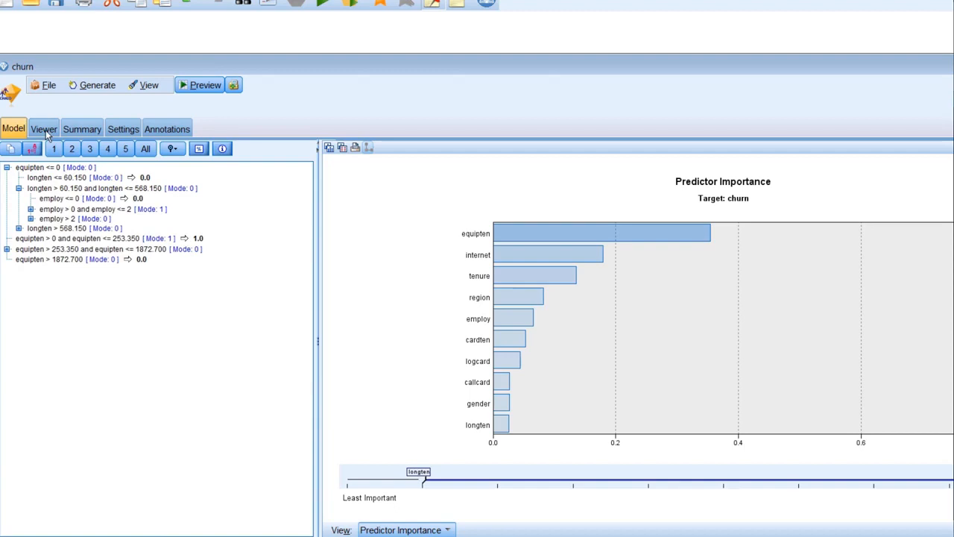
- Examine the churn decision tree diagram, using the tree map to reach the lower branches, and close the model
click(44, 130)
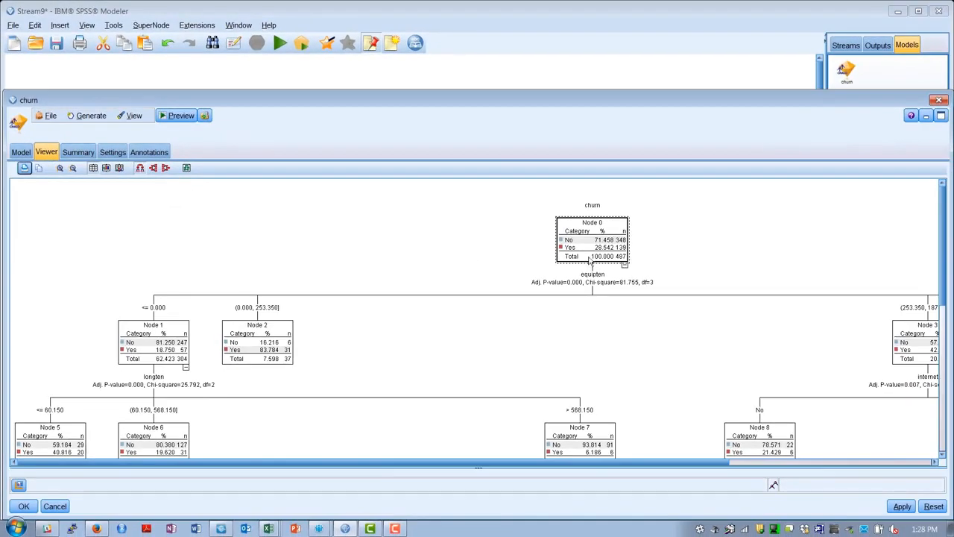
click(186, 168)
click(72, 78)
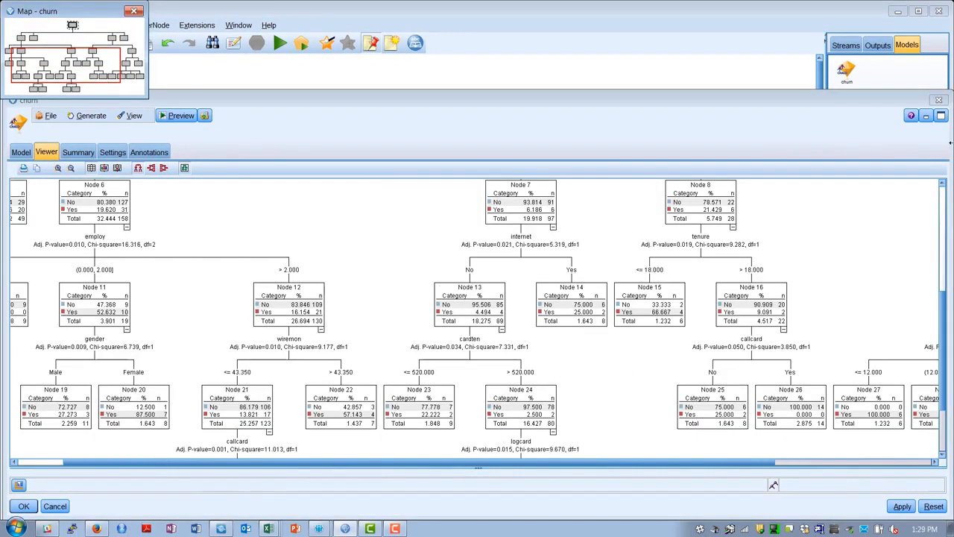
click(939, 100)
- Add a Table output node, connect the churn model nugget to it and run it
click(291, 443)
drag(22, 463, 265, 179)
drag(205, 179, 263, 180)
right_click(264, 181)
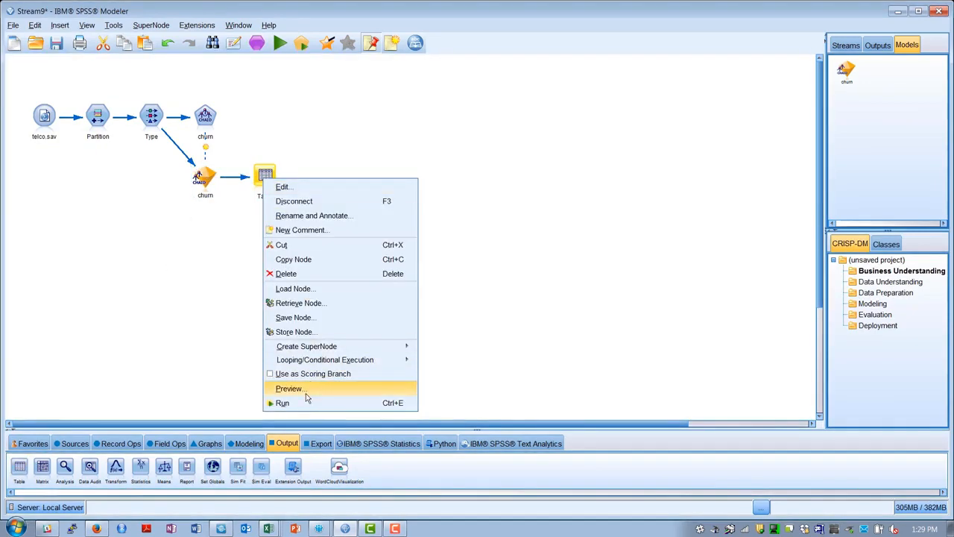
click(280, 402)
- Widen the table output, examine the $R-churn prediction and $RC-churn confidence columns, and close the table
drag(287, 253, 456, 259)
drag(557, 269, 927, 270)
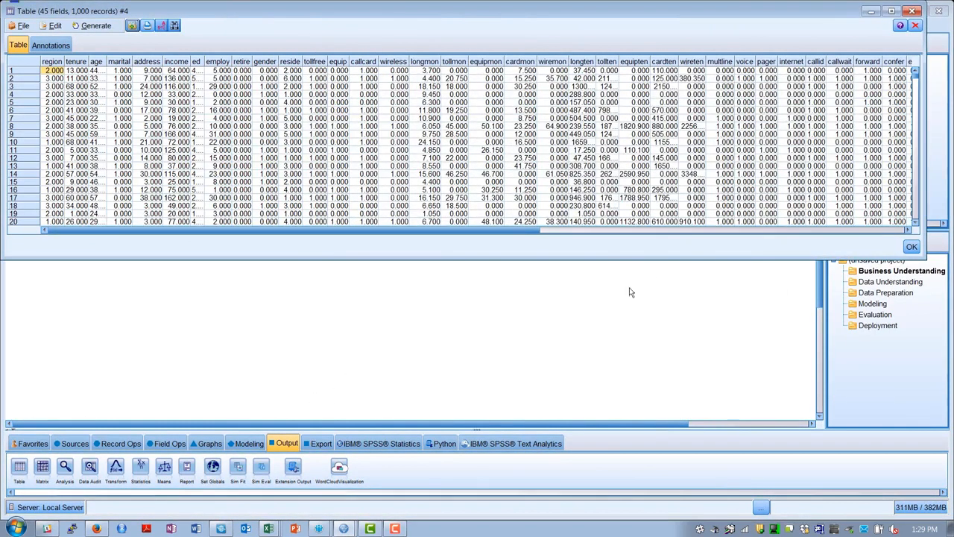
drag(514, 230, 889, 248)
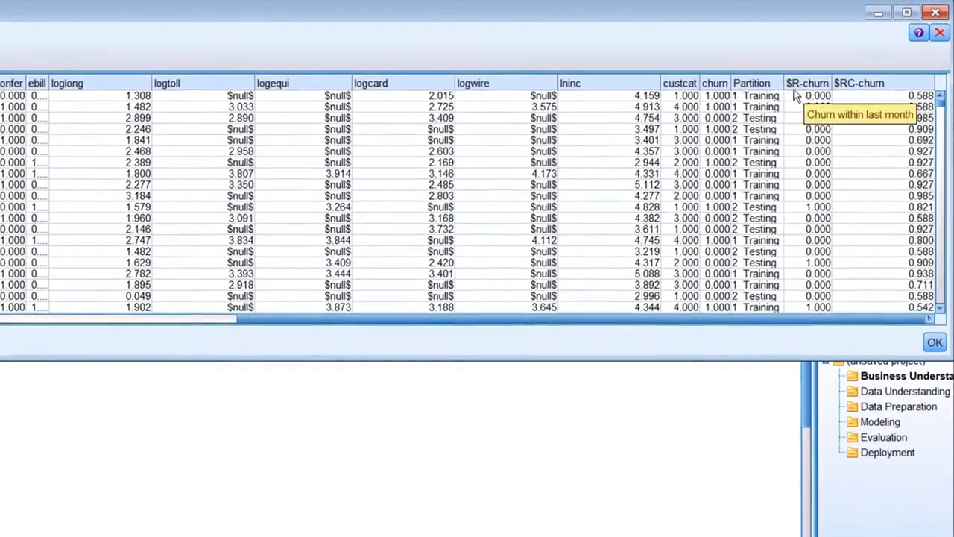
click(809, 64)
click(825, 65)
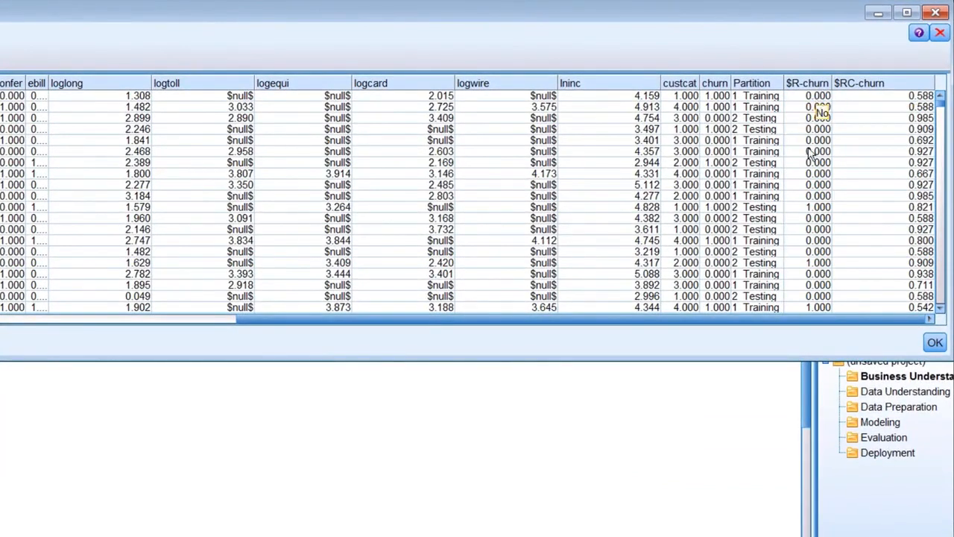
click(864, 85)
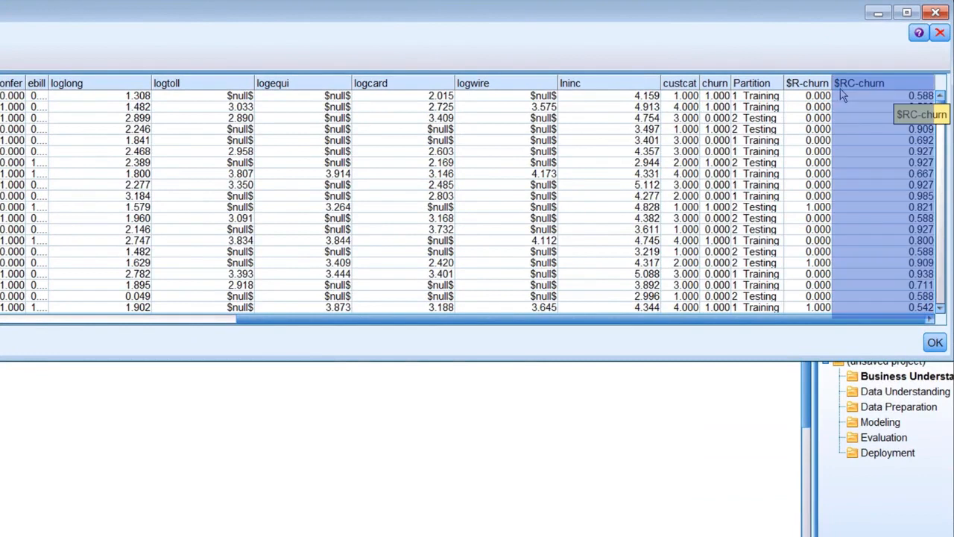
click(857, 97)
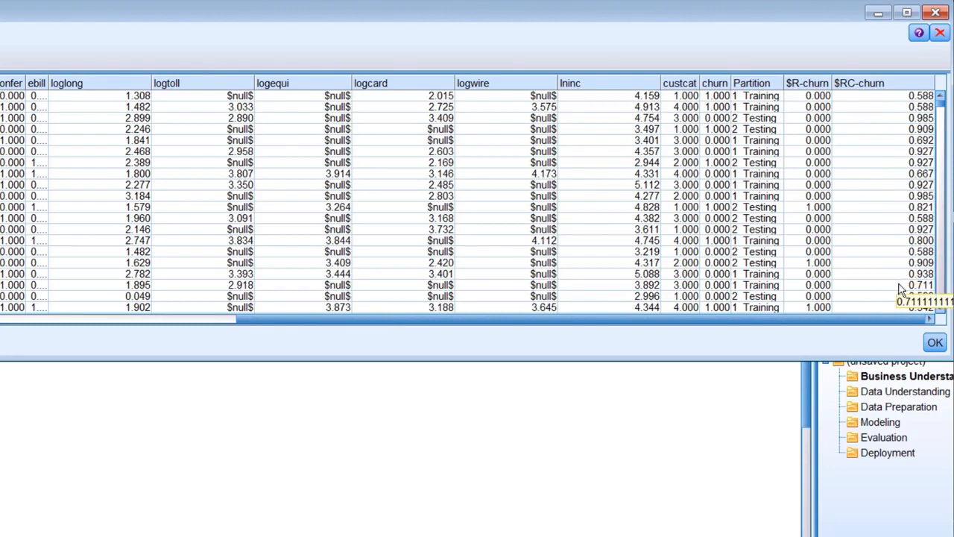
click(935, 342)
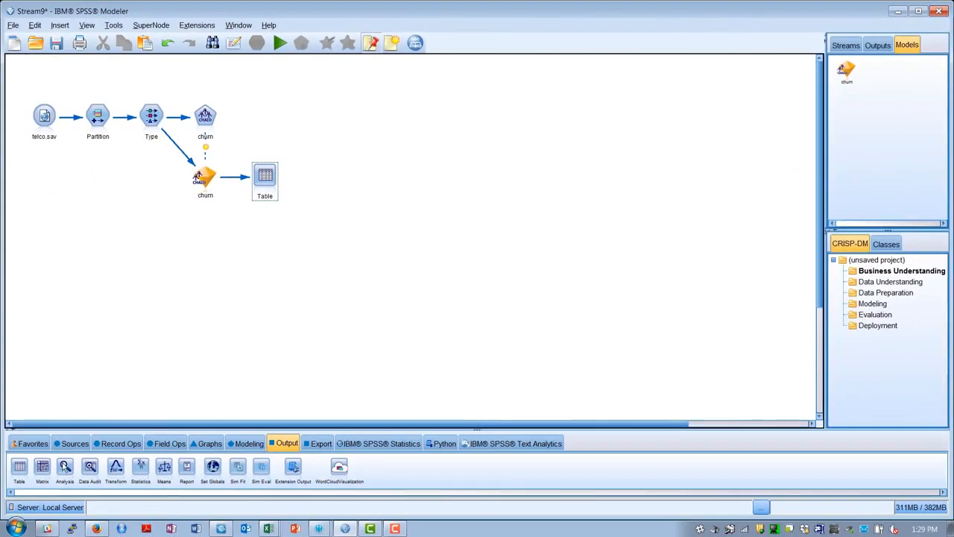
- Add an Analysis node fed by the churn model nugget, run it to compare training and testing accuracy, and close the results
click(65, 467)
click(202, 239)
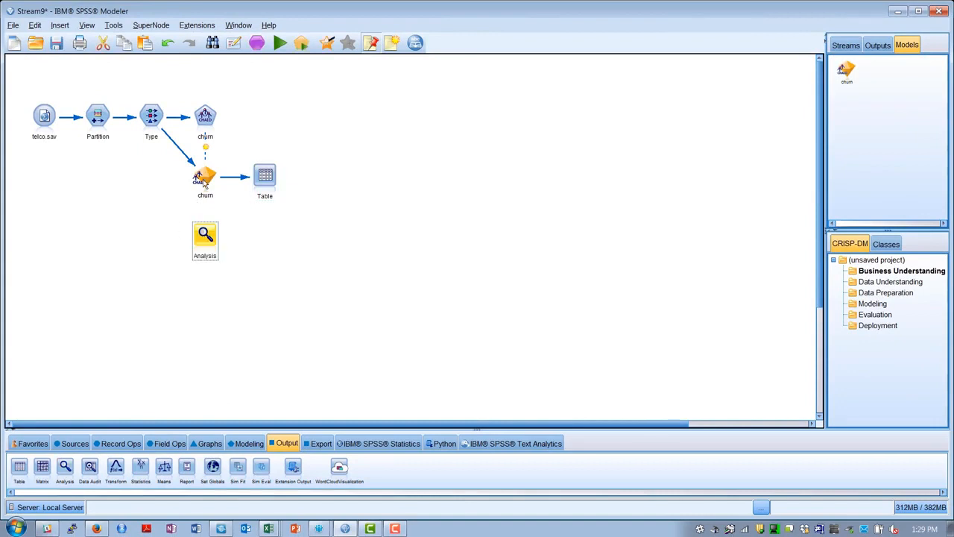
drag(205, 179, 209, 237)
right_click(209, 235)
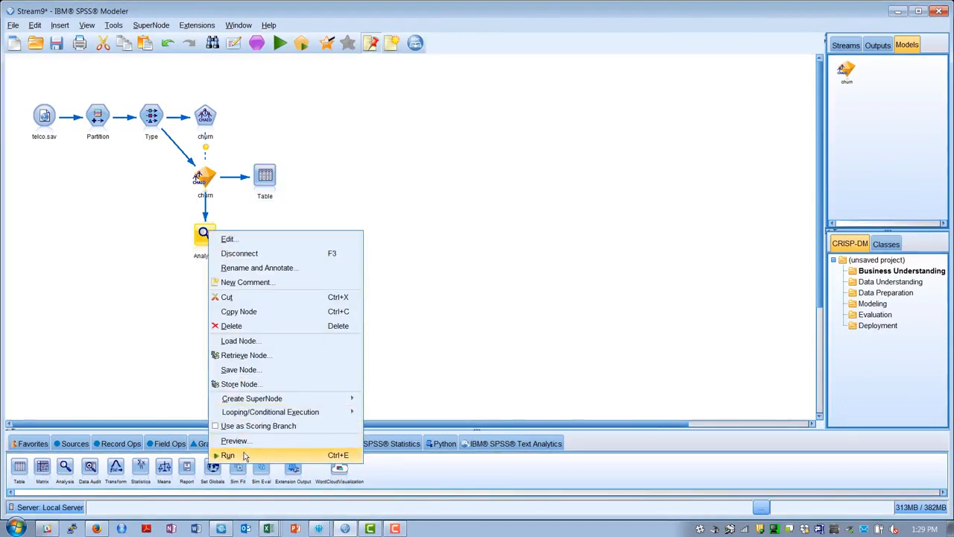
click(245, 454)
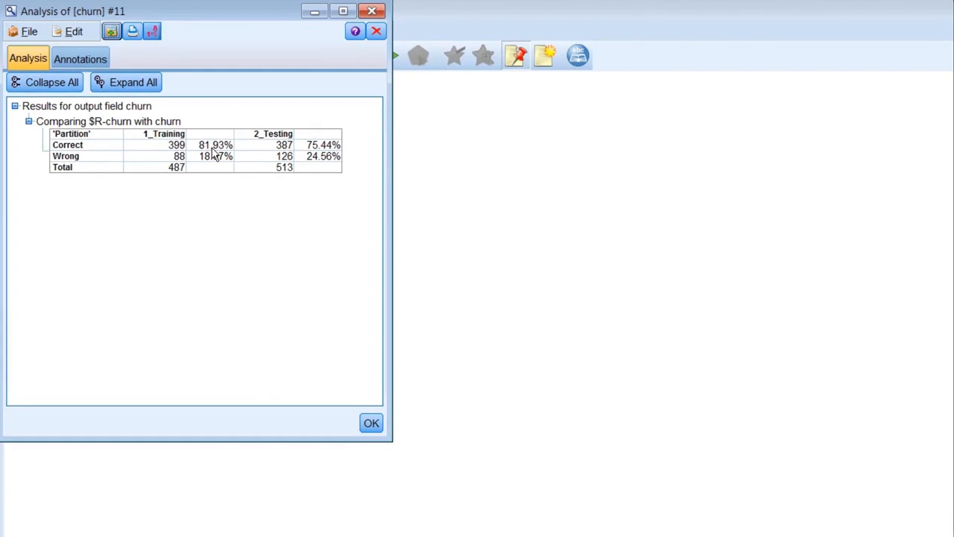
click(372, 424)
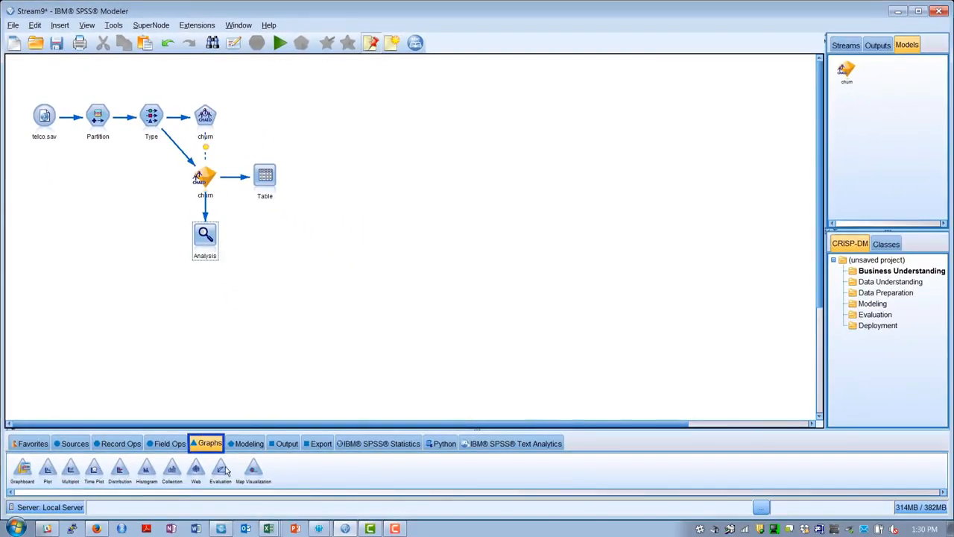
- Add an Evaluation graph node fed by the churn model nugget, run it with the Gains chart type and close the chart
drag(224, 471, 267, 242)
drag(202, 180, 267, 245)
double_click(268, 246)
click(339, 212)
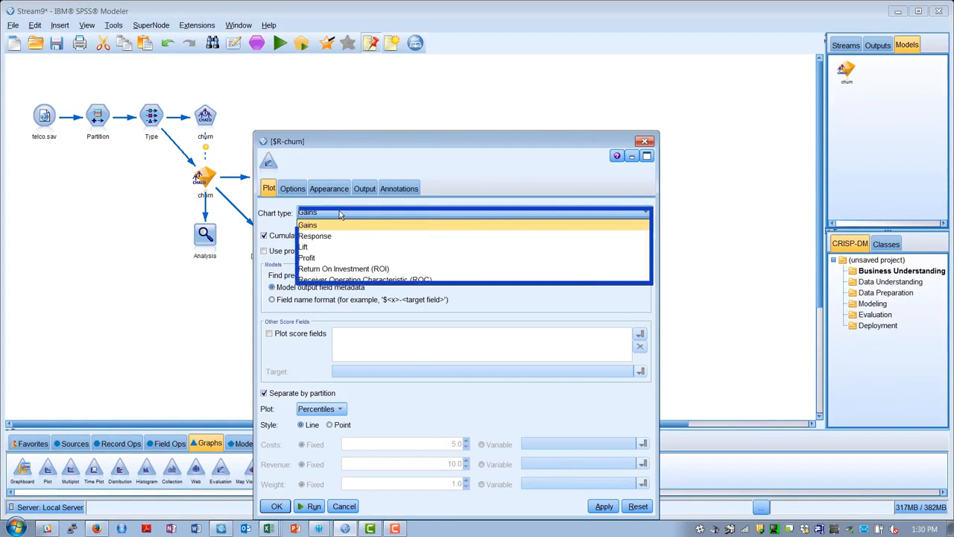
click(339, 213)
click(313, 506)
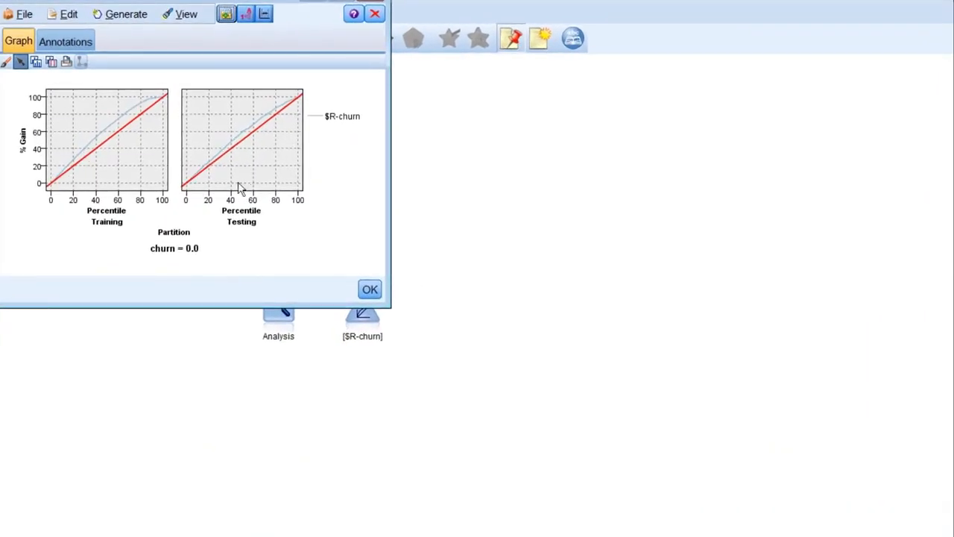
click(369, 289)
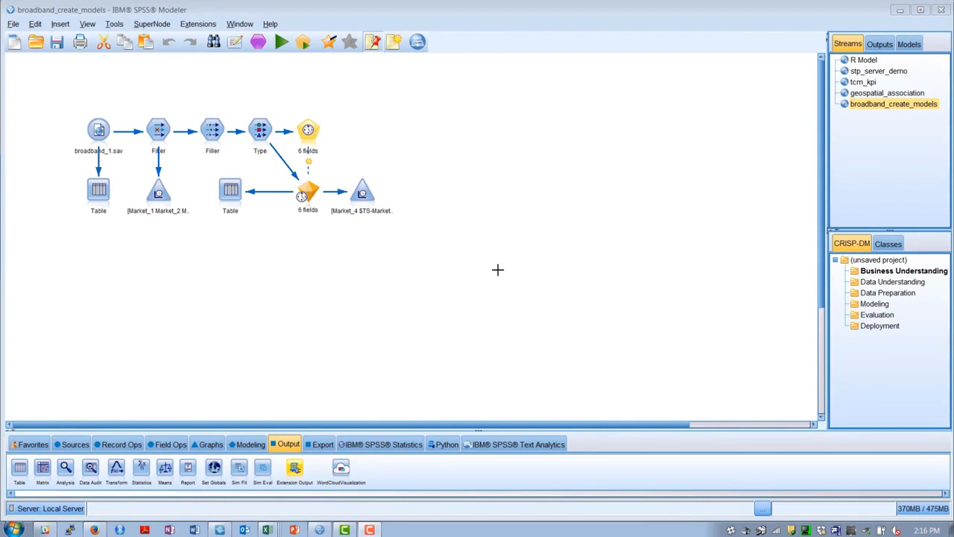
- View the 6 fields time series node in broadband_create_models and the TCM model output in the tcm_kpi stream
double_click(308, 132)
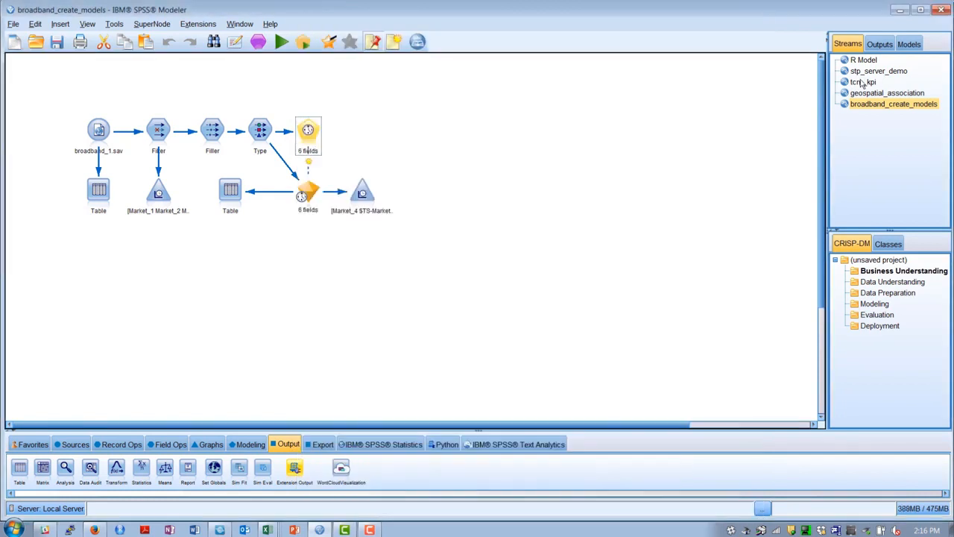
click(862, 83)
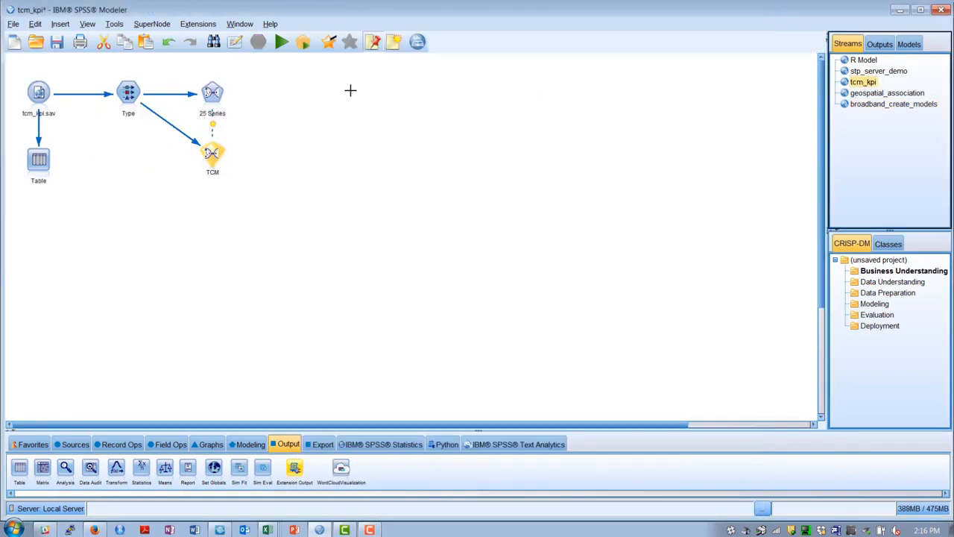
double_click(211, 155)
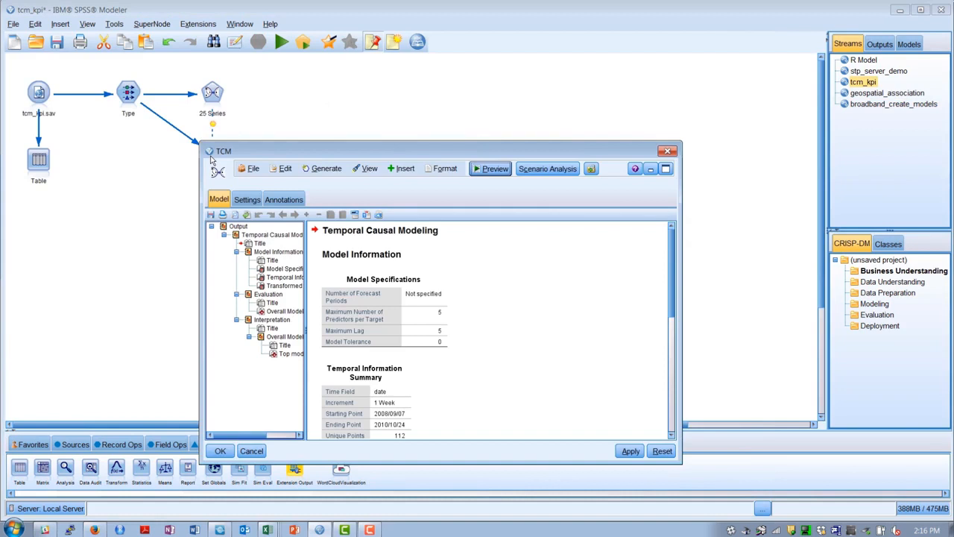
click(668, 153)
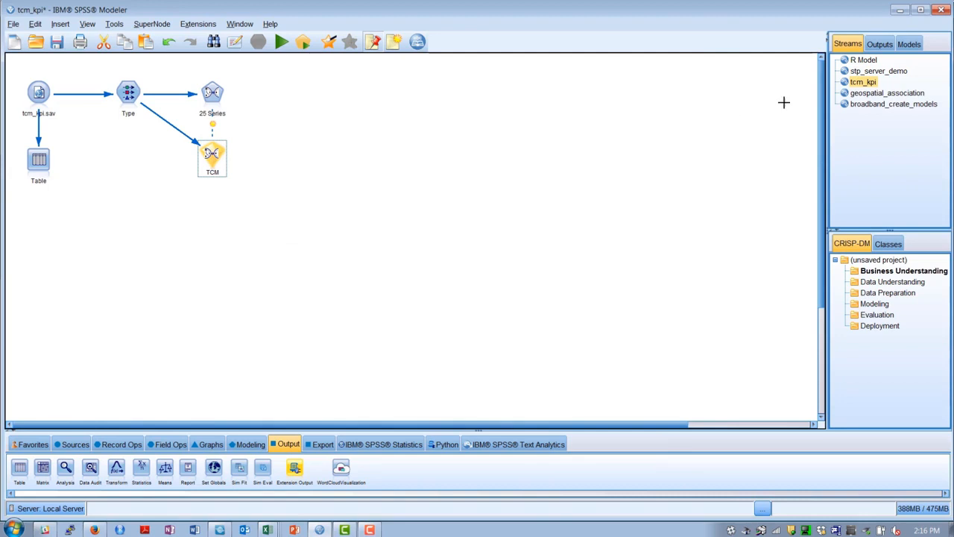
- Switch to the R Model stream and locate the Extension Import and Extension Export nodes in the node palettes
click(864, 61)
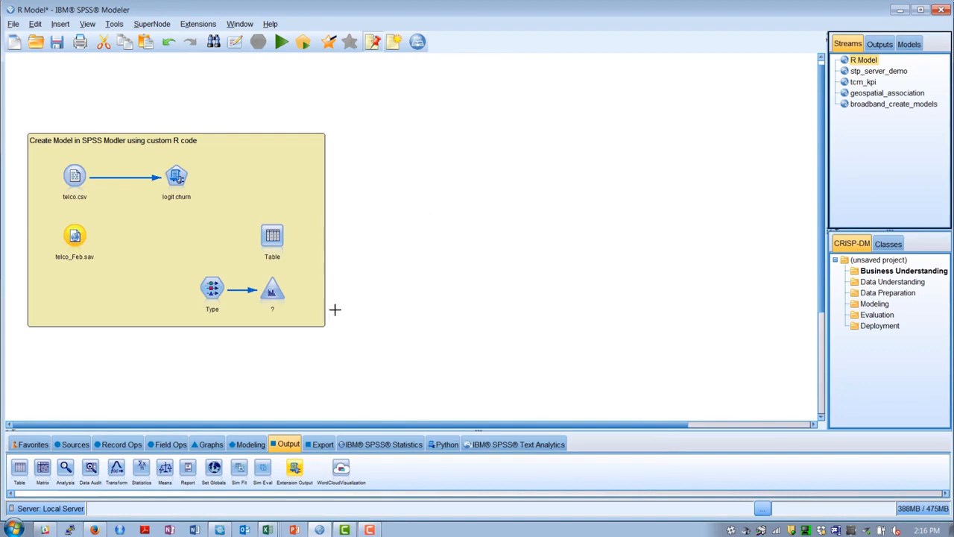
click(75, 444)
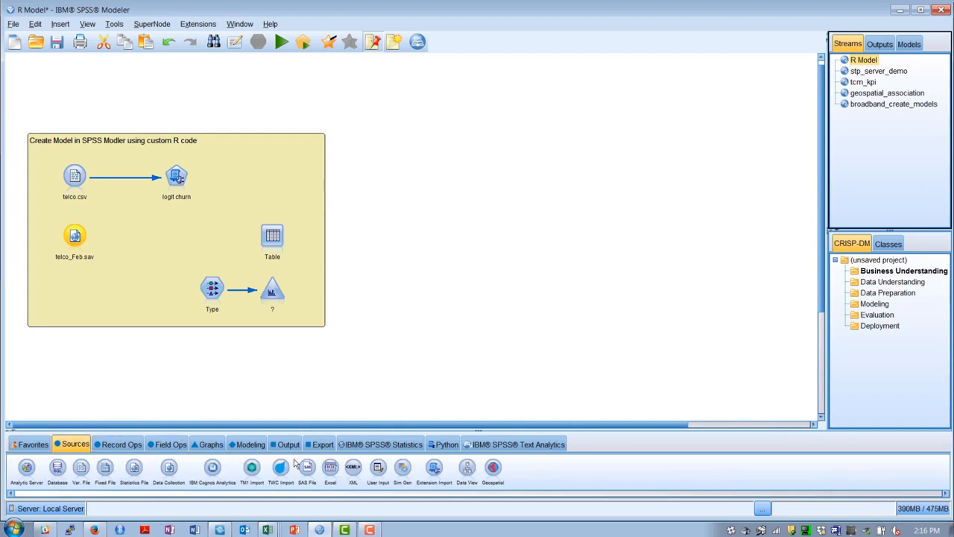
click(434, 468)
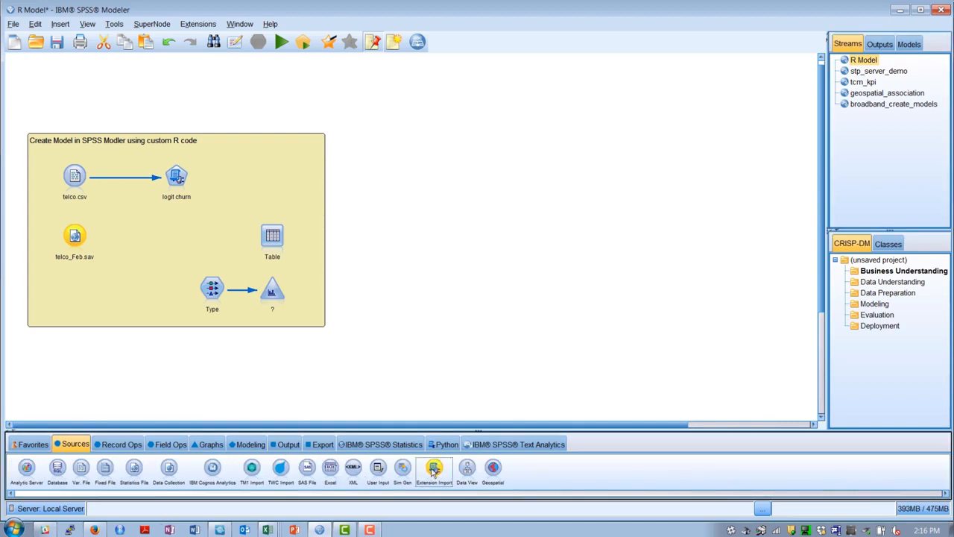
click(323, 444)
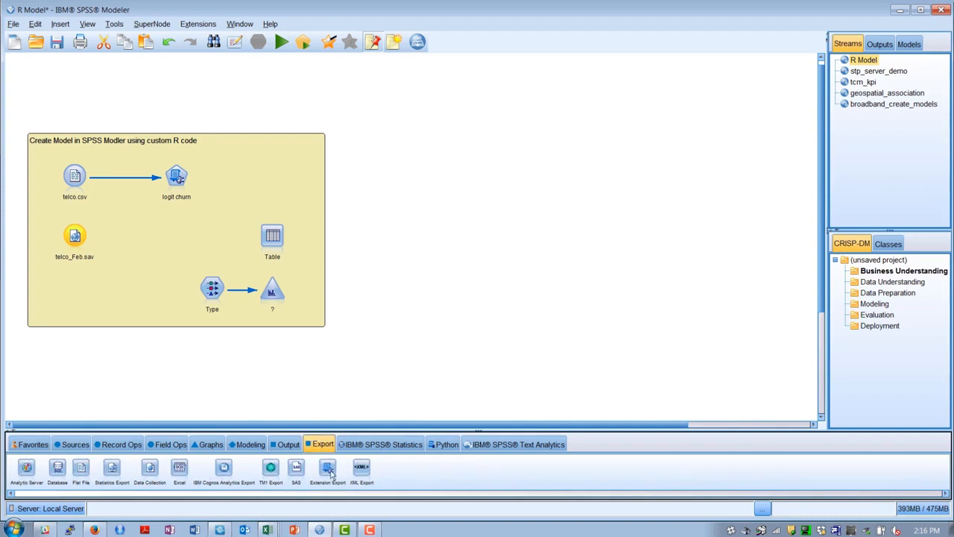
click(329, 470)
- Open the logit churn R modeling node fed by telco.csv, review its building and scoring syntax, and run it to generate the model nugget
click(263, 201)
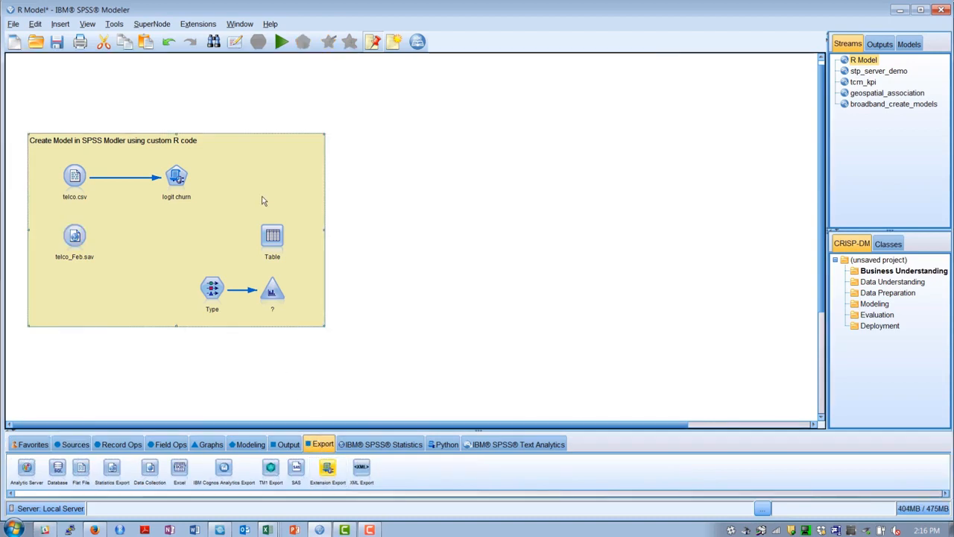
double_click(171, 184)
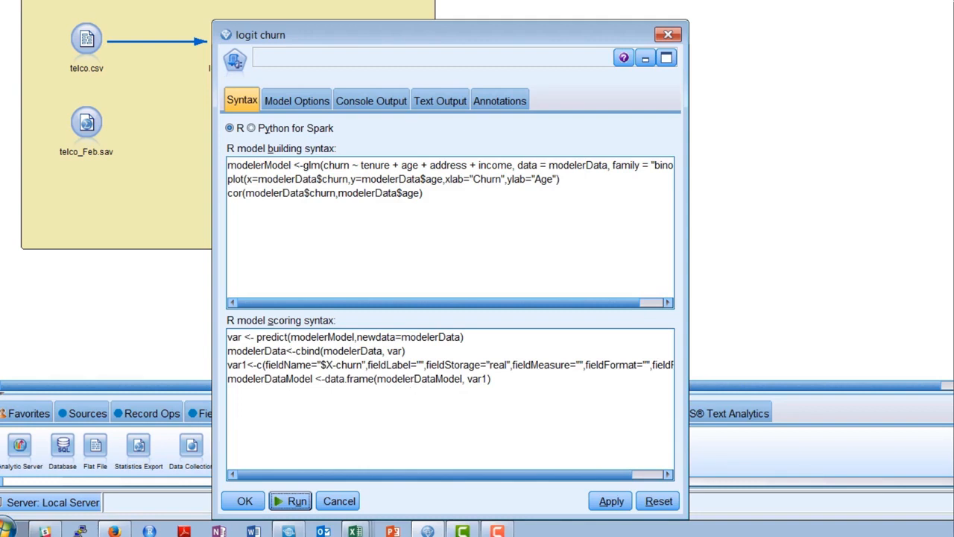
click(289, 507)
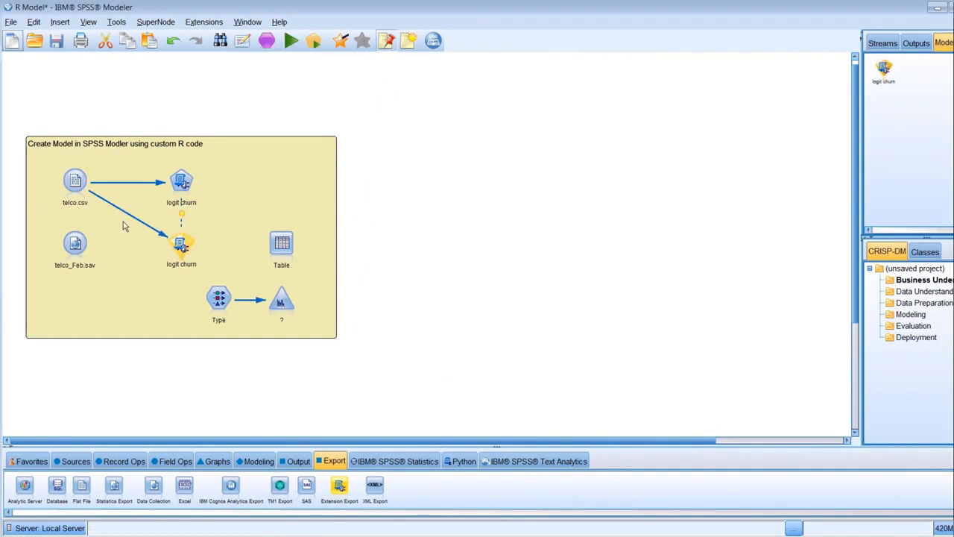
- Reroute the logit churn nugget's input from telco.csv to telco_Feb.sav and connect the nugget to the Table and Type nodes
drag(130, 214, 74, 243)
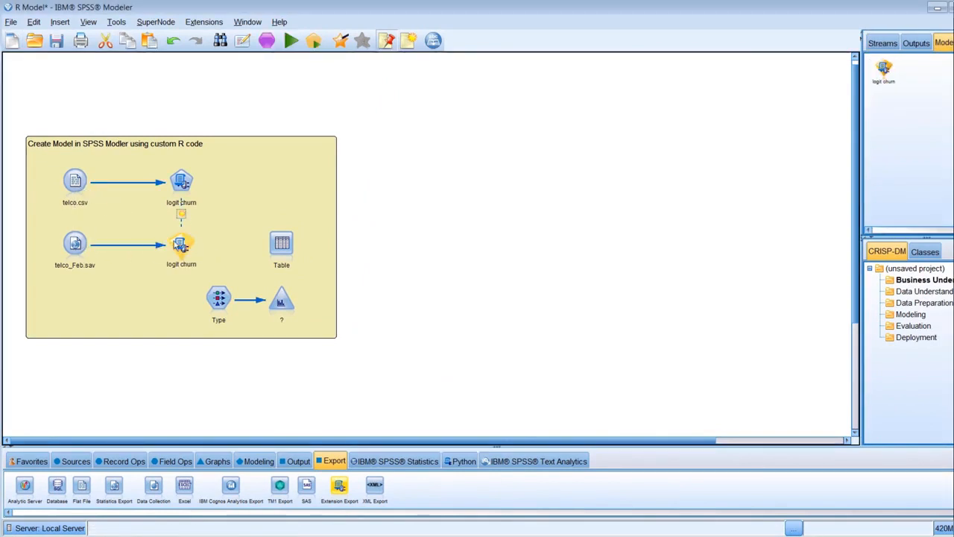
drag(181, 244, 221, 309)
- Run the $X-churn histogram node downstream of the Type node and close the resulting graph
right_click(282, 307)
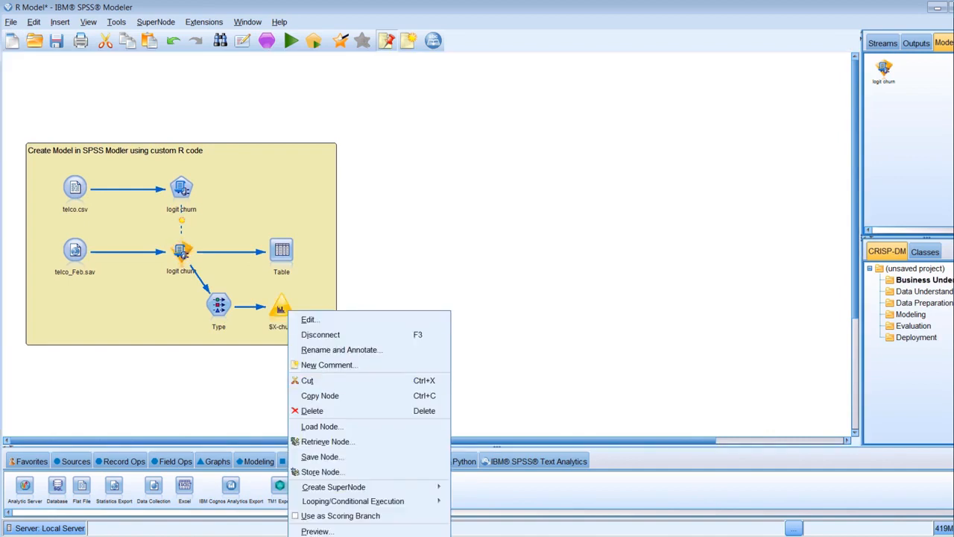
click(332, 529)
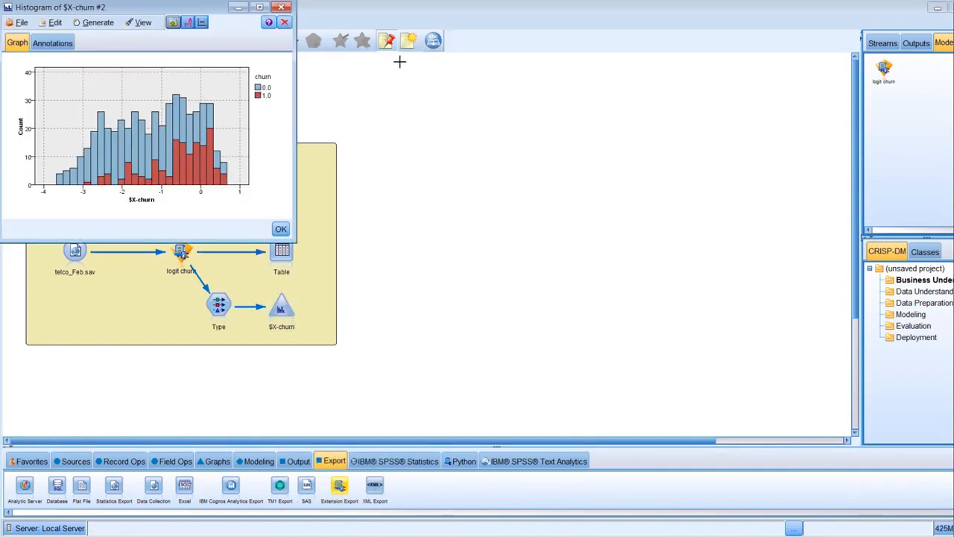
click(281, 229)
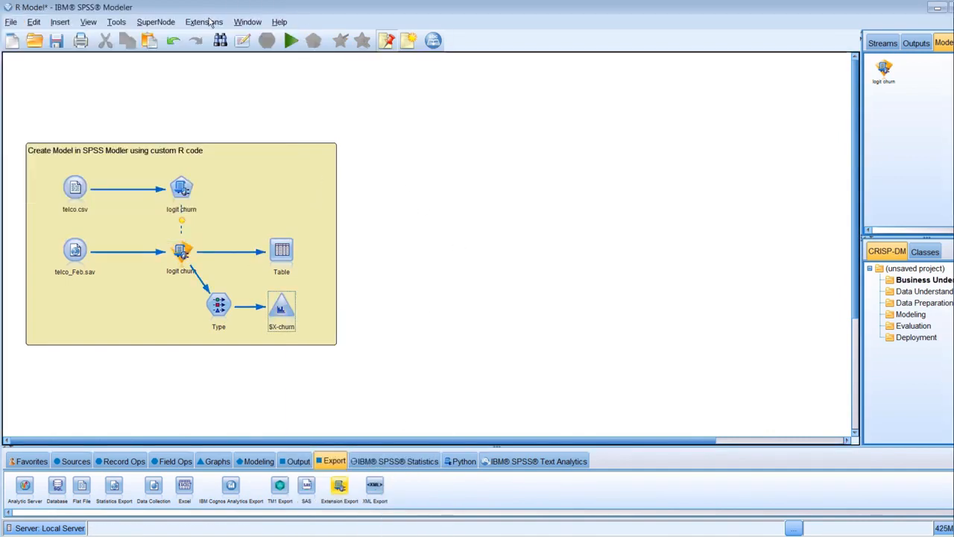
- Browse the Extension Hub for extensions that are not installed, filtered to the Watson category, and close it
click(203, 22)
click(213, 37)
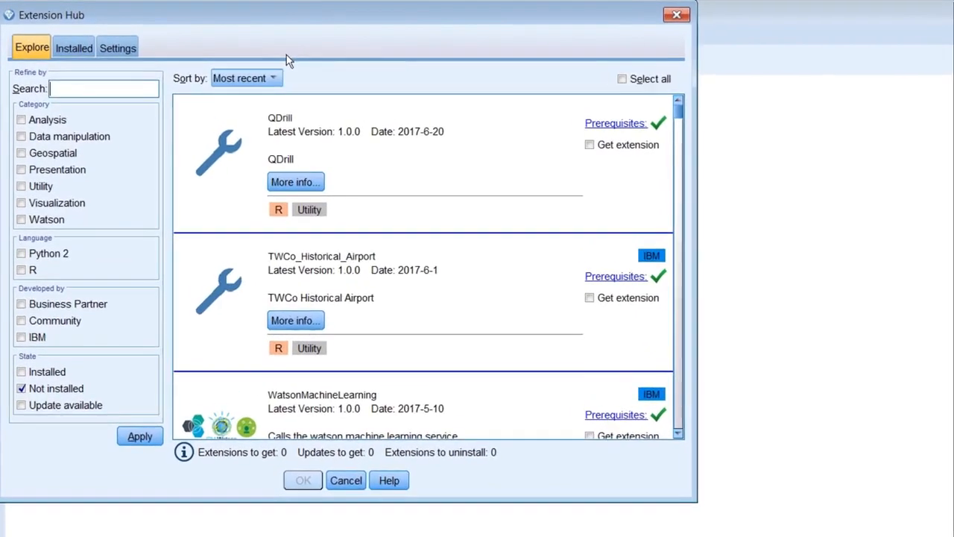
click(36, 219)
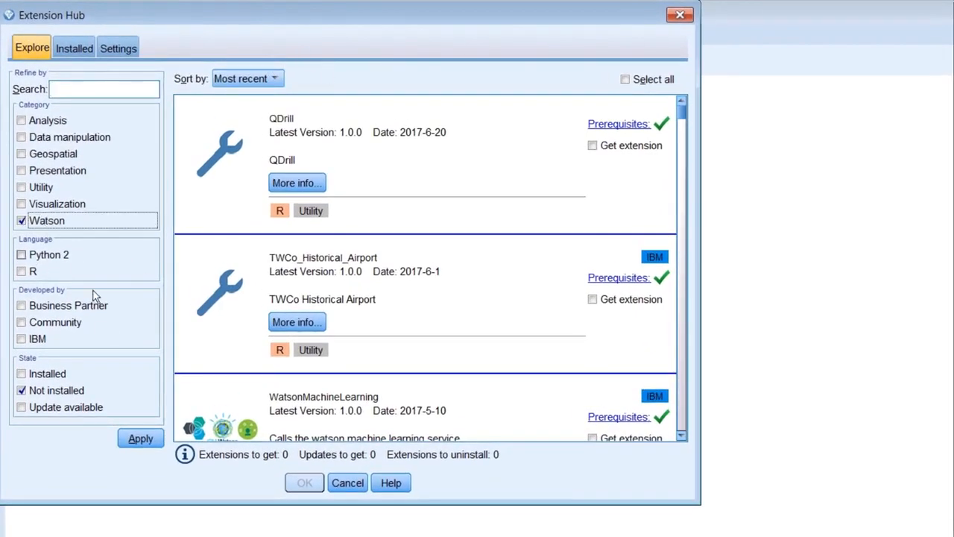
click(138, 438)
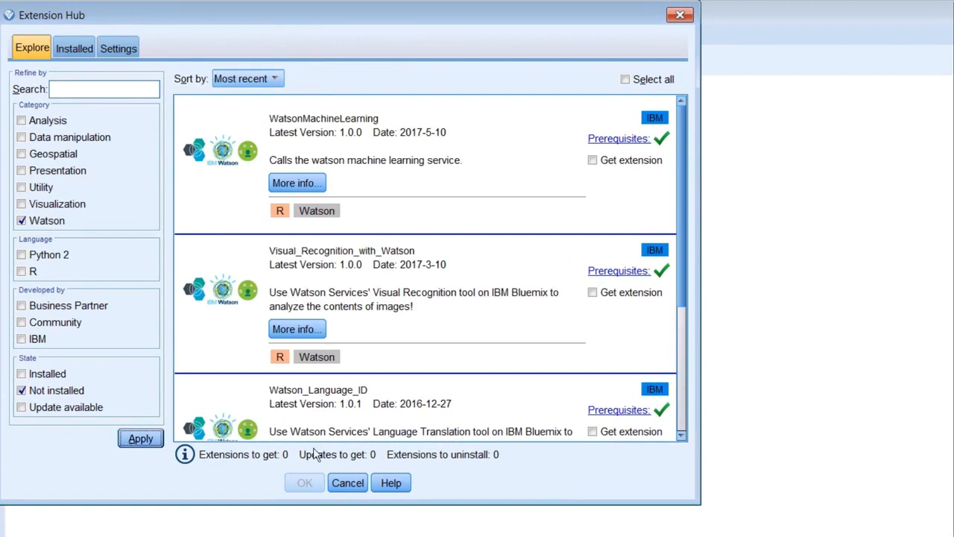
click(682, 18)
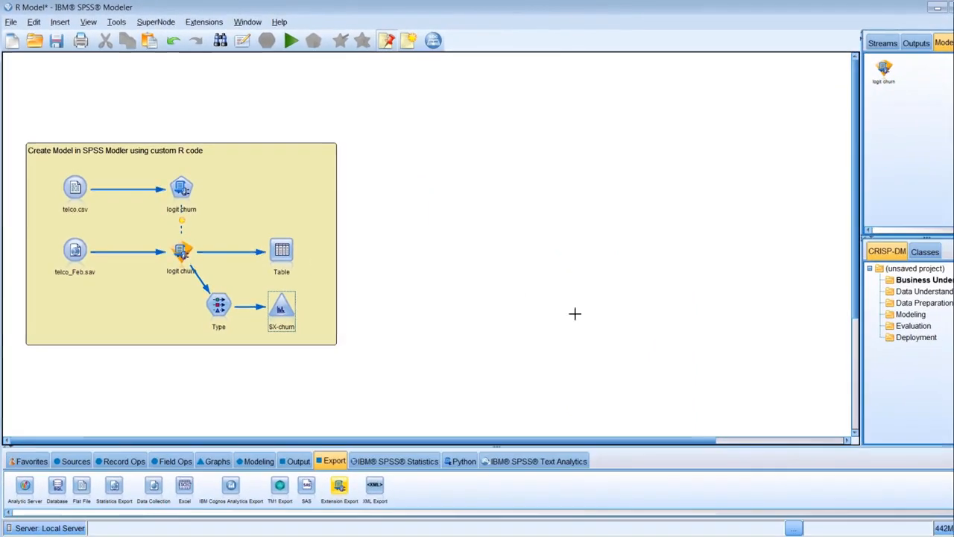
- Show the available Python nodes and highlight the SMOTE node
click(465, 461)
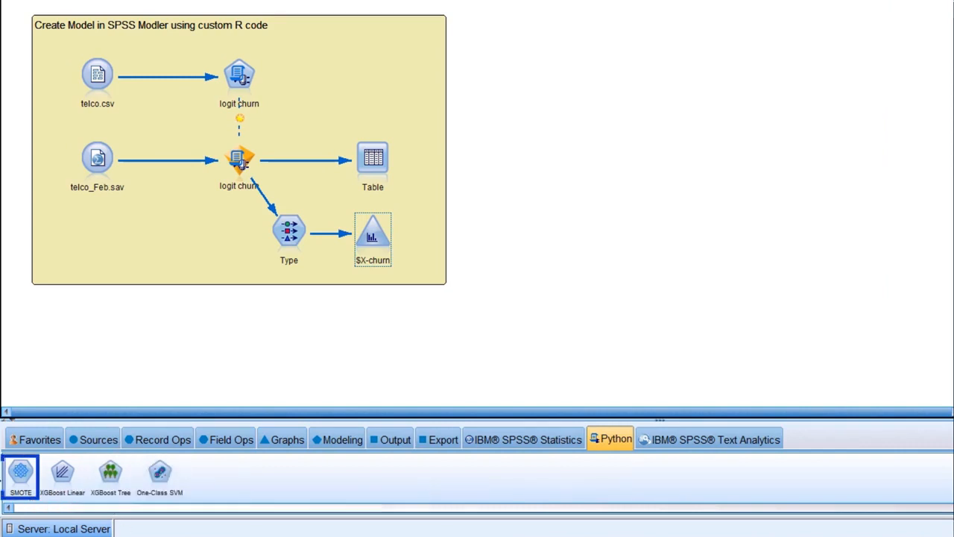
click(22, 474)
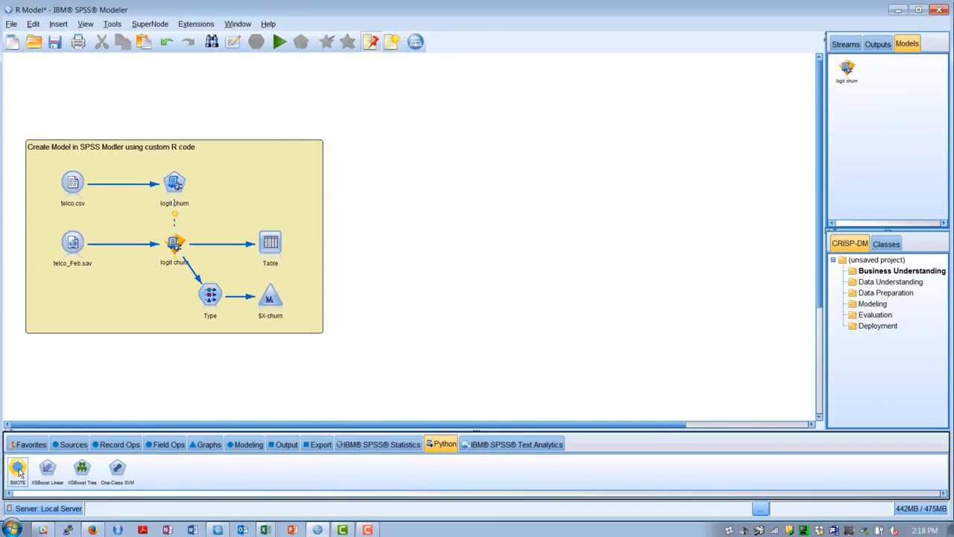
- Switch to the geospatial_association stream and examine the shape file settings of its ChicagoAreaCounties.shp source node
click(846, 44)
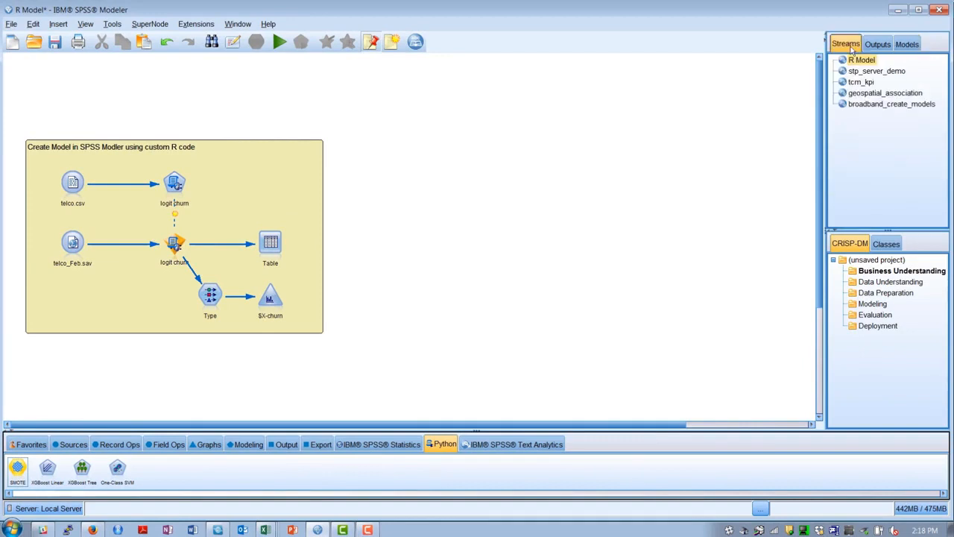
click(863, 94)
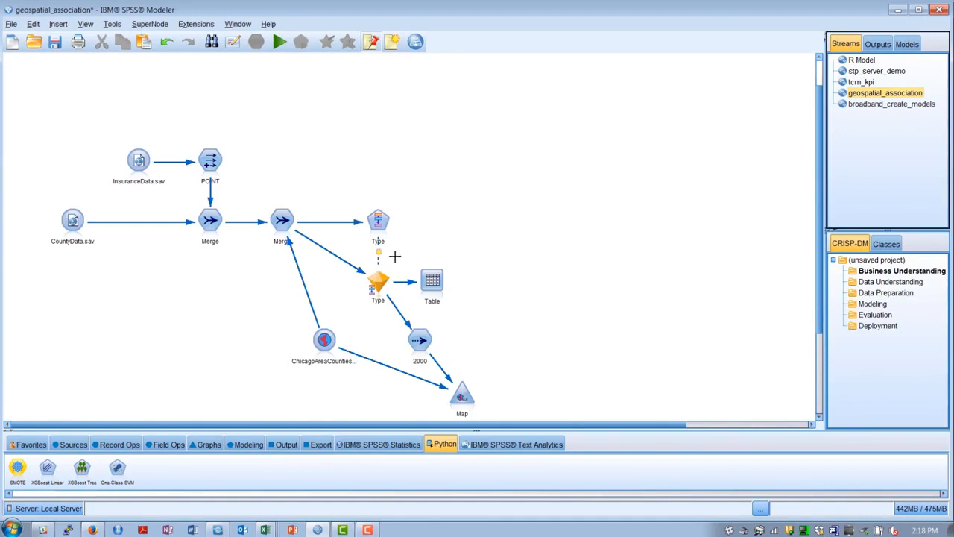
double_click(325, 339)
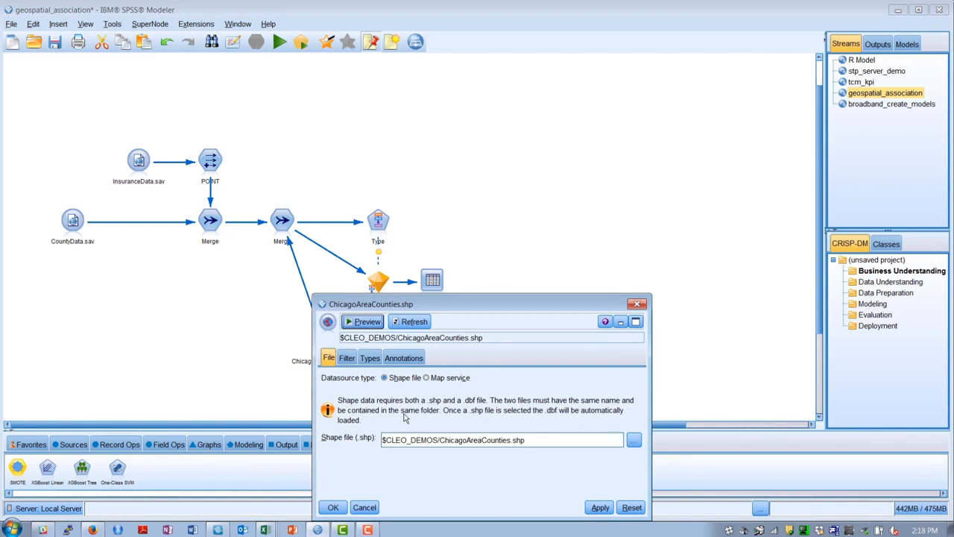
click(339, 508)
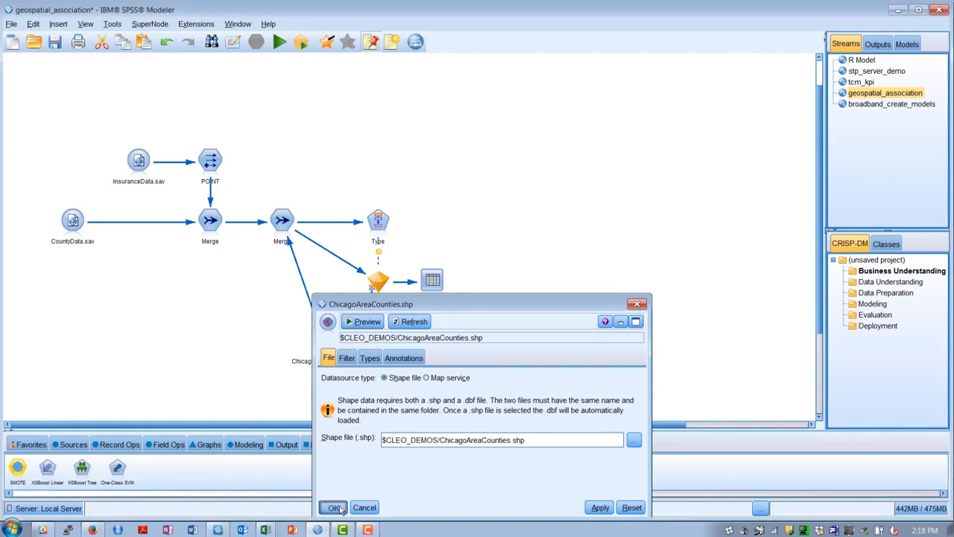